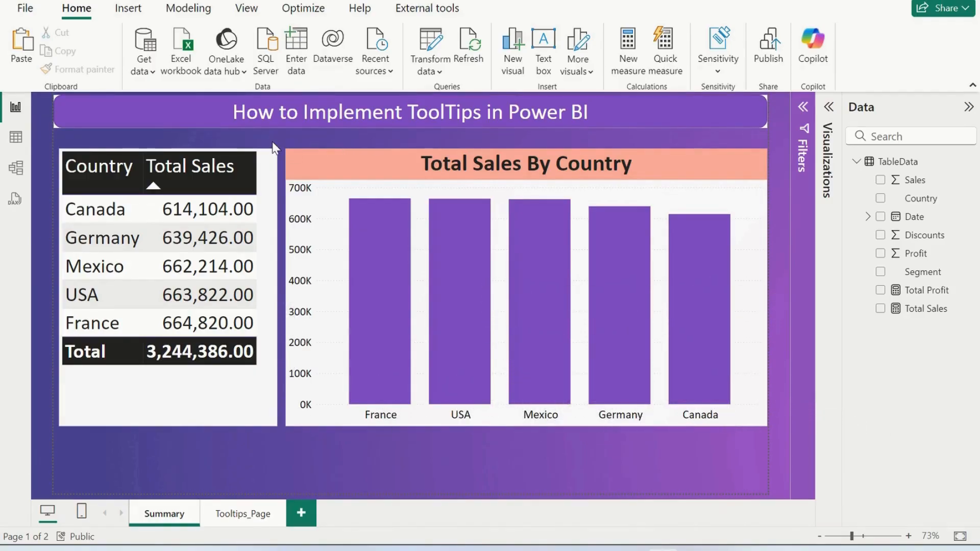
# - Compare the tooltip behaviour of the country sales table and the Total Sales By Country chart
pyautogui.click(264, 179)
pyautogui.click(346, 170)
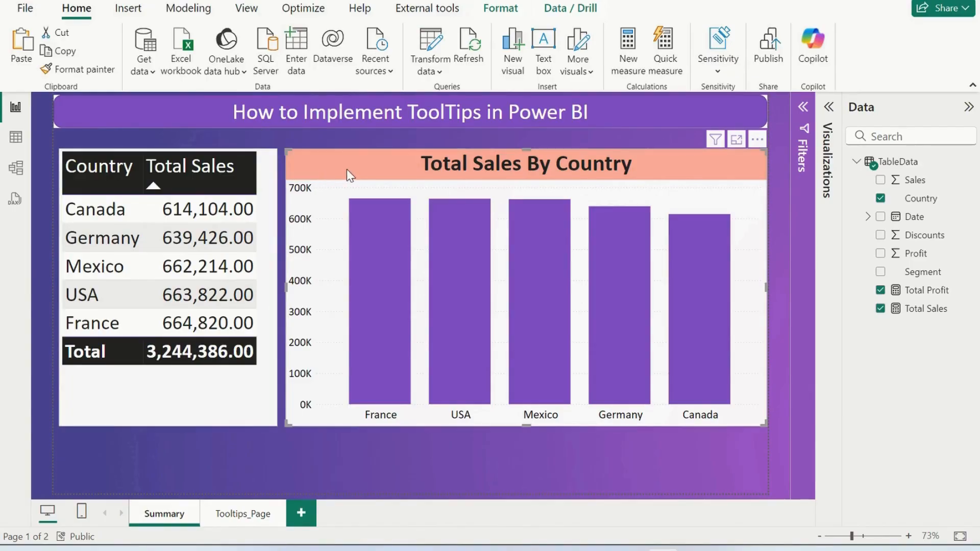
pyautogui.click(271, 182)
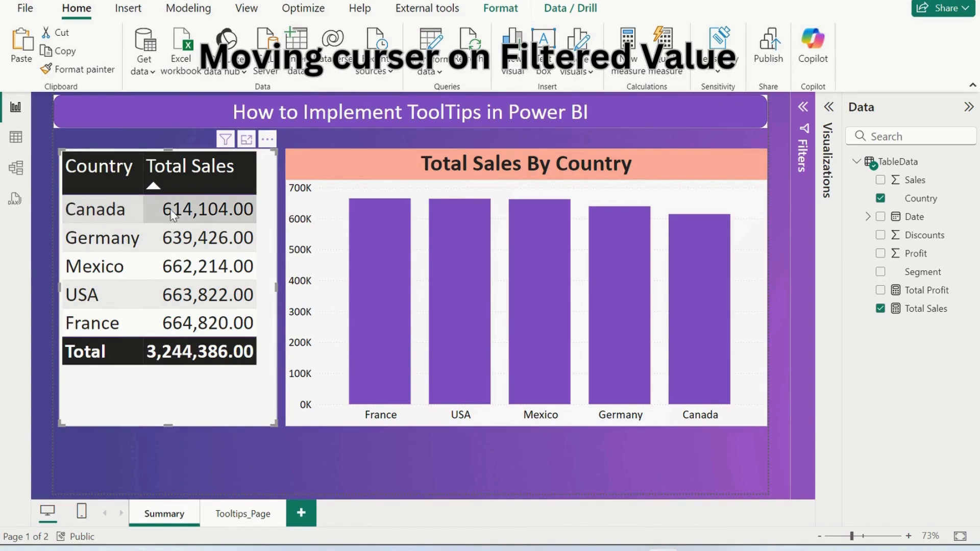
pyautogui.moveTo(184, 209)
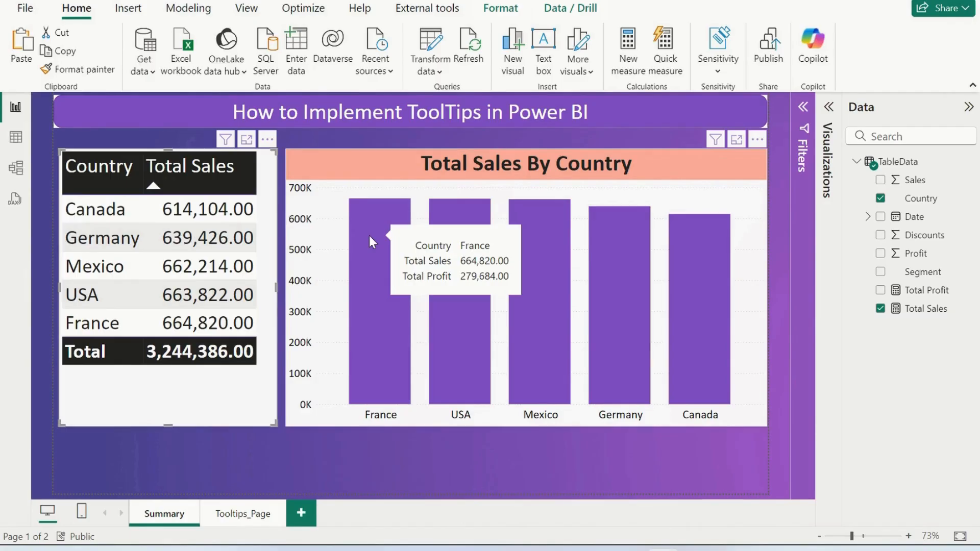
pyautogui.moveTo(604, 261)
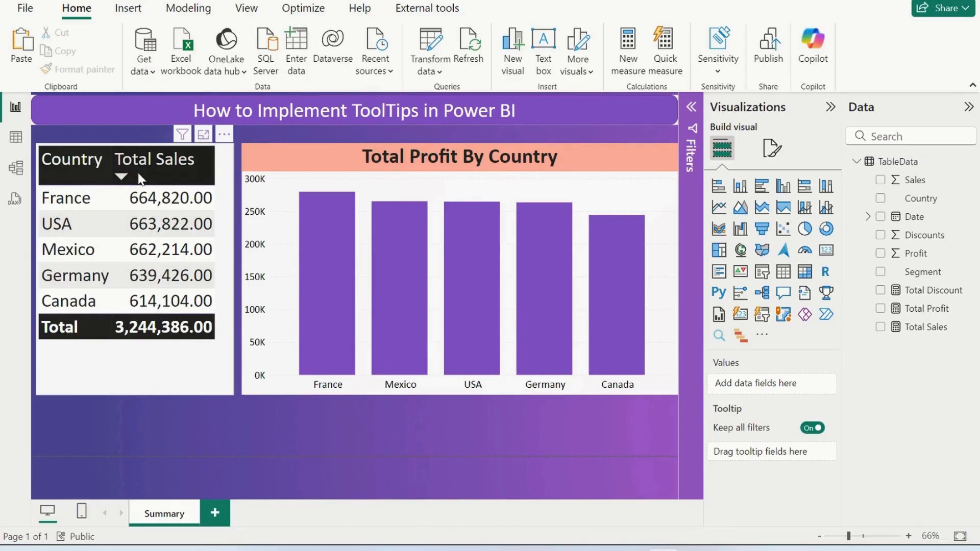
pyautogui.click(316, 155)
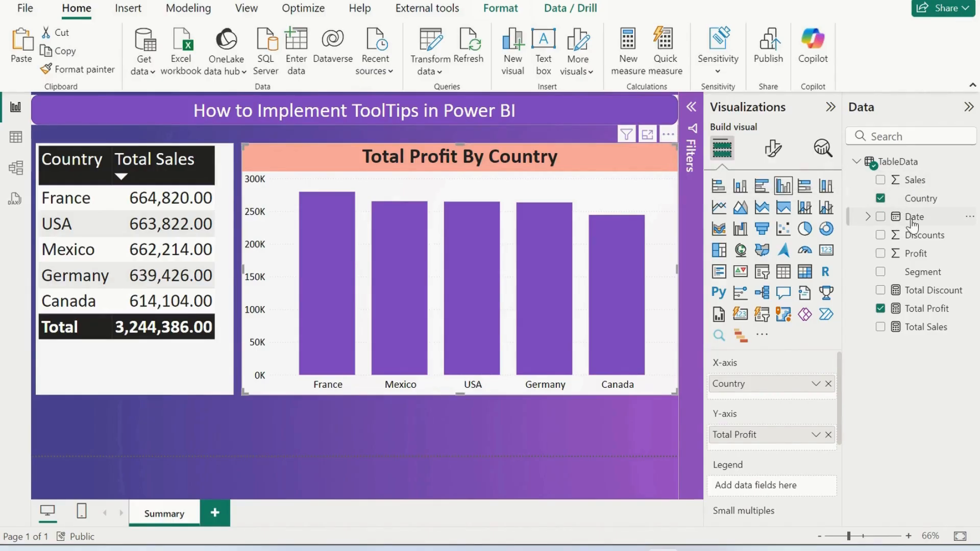
pyautogui.click(921, 289)
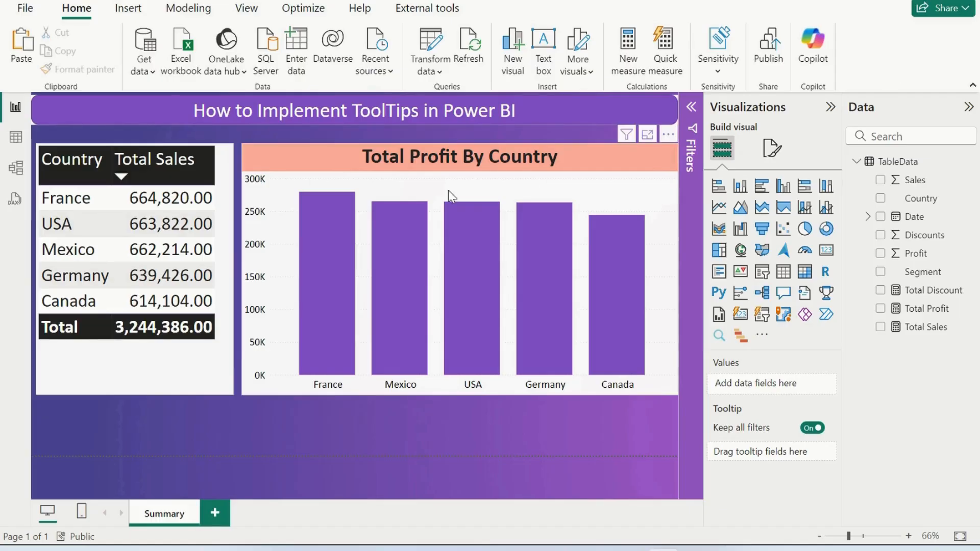
# - Turn on tooltips for the country sales table and preview the tooltip on the USA row
pyautogui.click(227, 176)
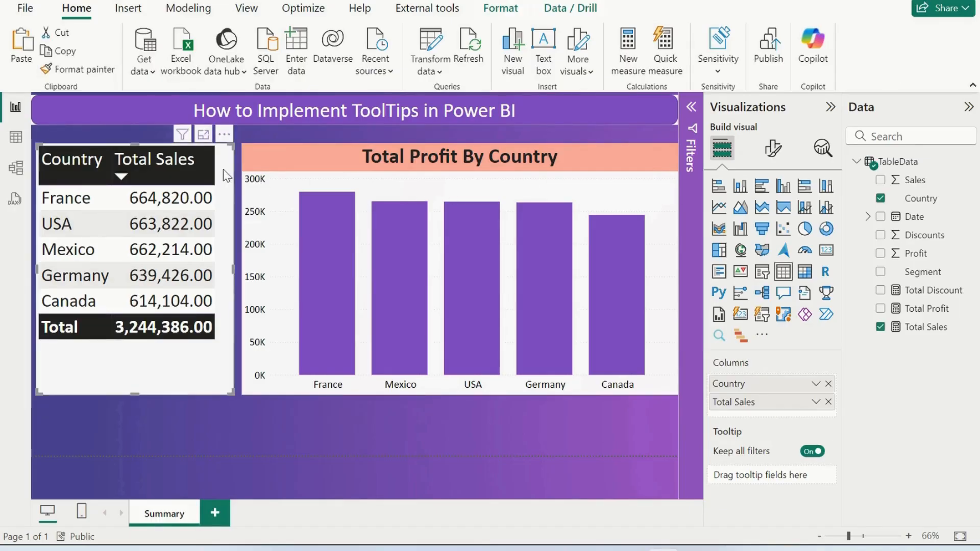
pyautogui.click(773, 155)
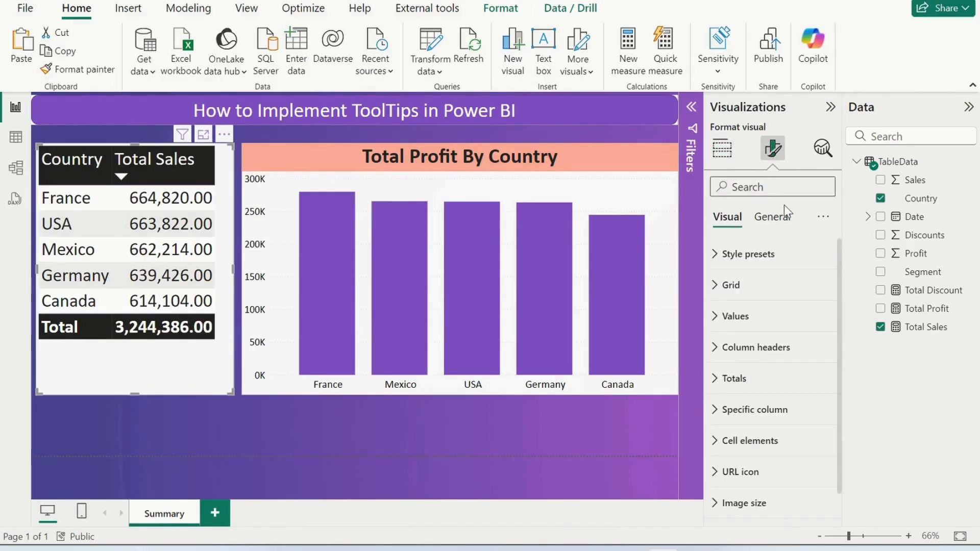
pyautogui.click(774, 220)
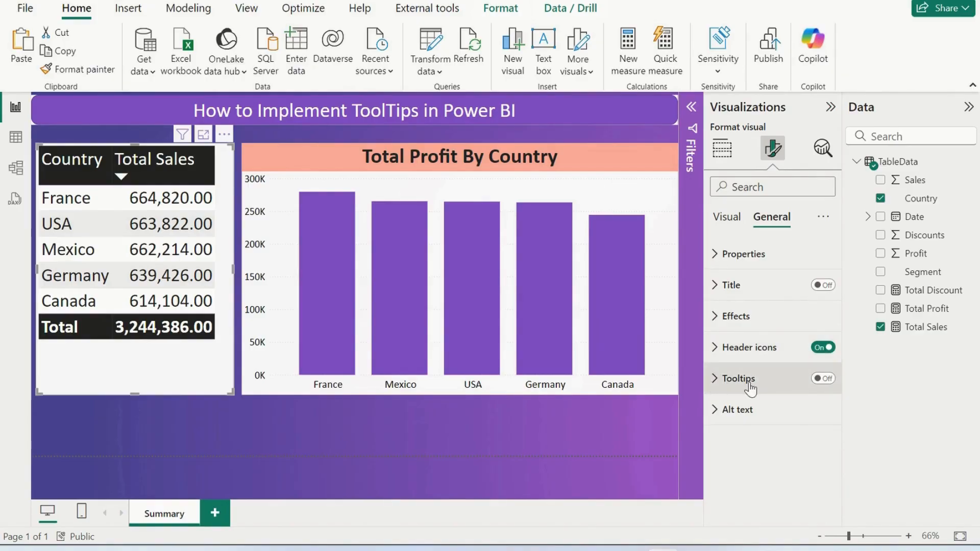
pyautogui.click(832, 379)
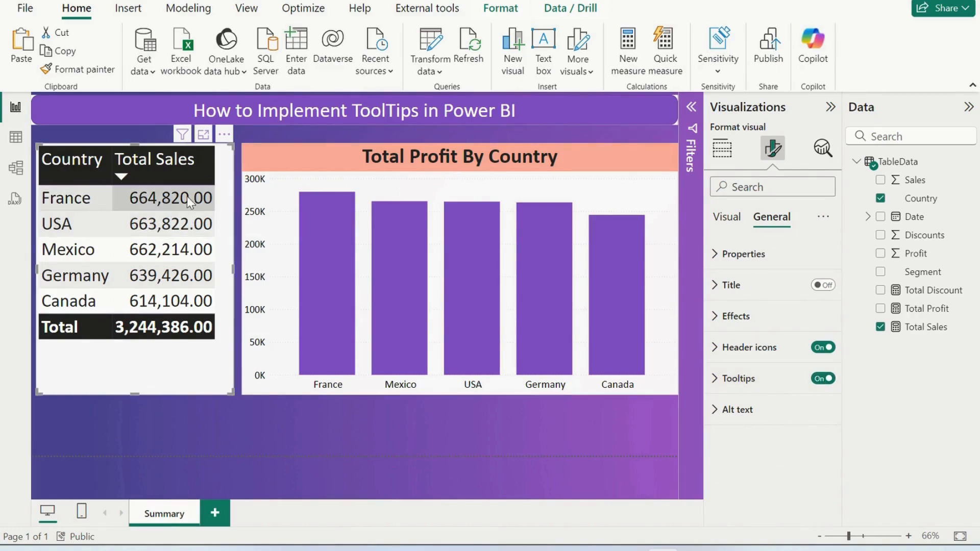
pyautogui.moveTo(167, 224)
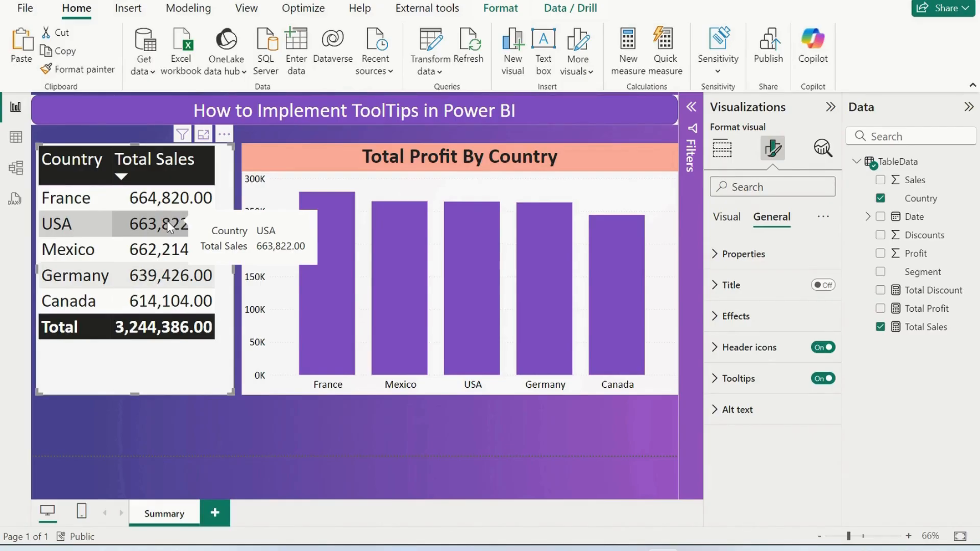
# - Switch the Total Profit By Country chart's tooltips off and back on, and preview the tooltip on the USA bar
pyautogui.click(308, 154)
pyautogui.click(823, 378)
pyautogui.click(823, 379)
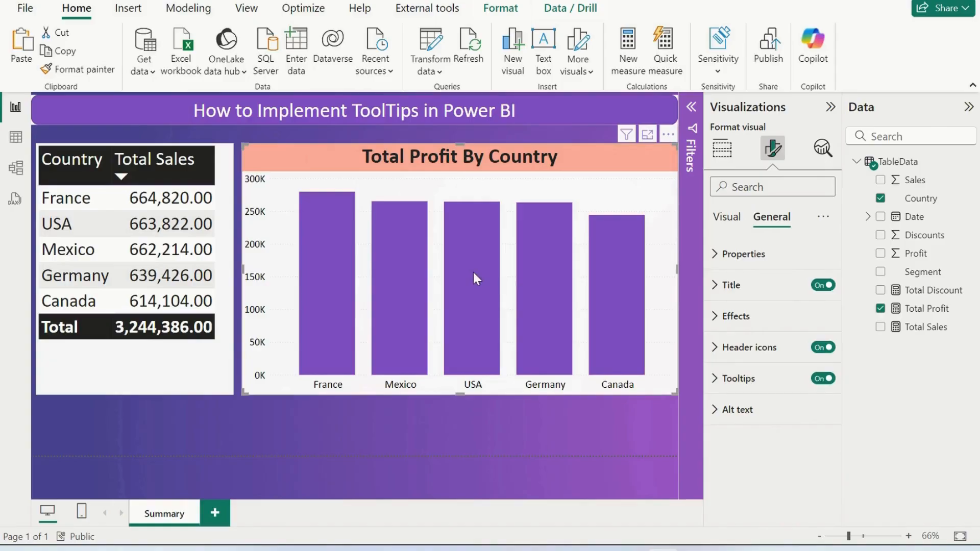
pyautogui.moveTo(468, 234)
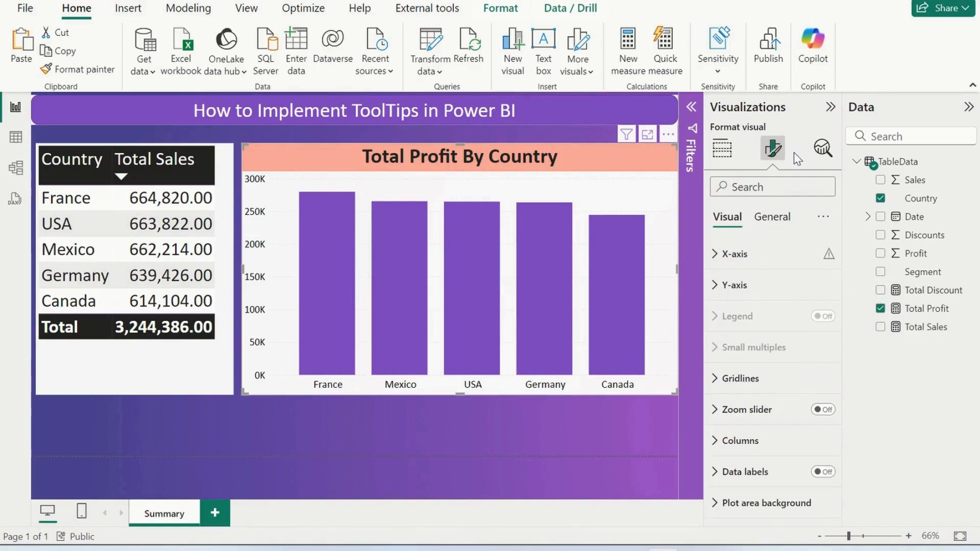
# - Add the Total Sales and Total Discount measures as tooltip fields of the Total Profit By Country chart
pyautogui.click(722, 148)
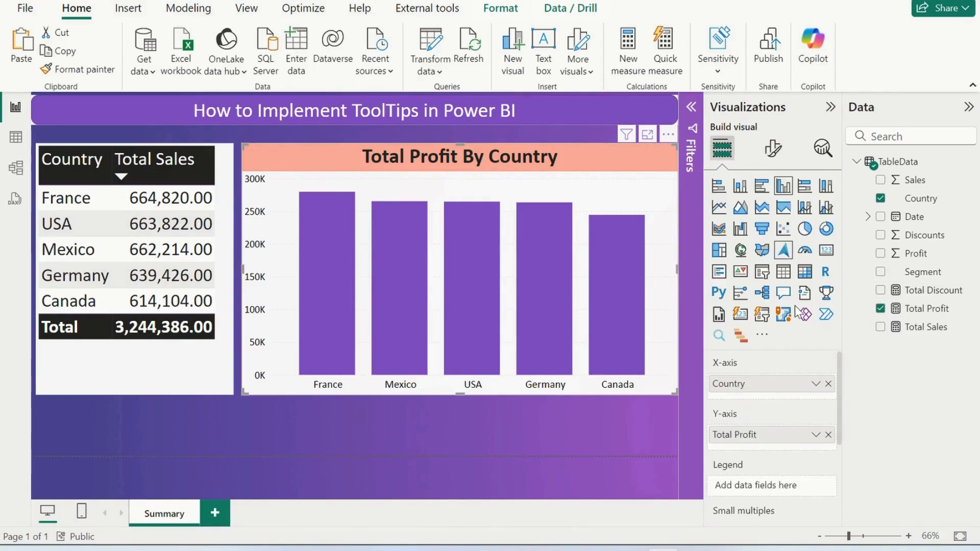
pyautogui.scroll(-3, 765, 424)
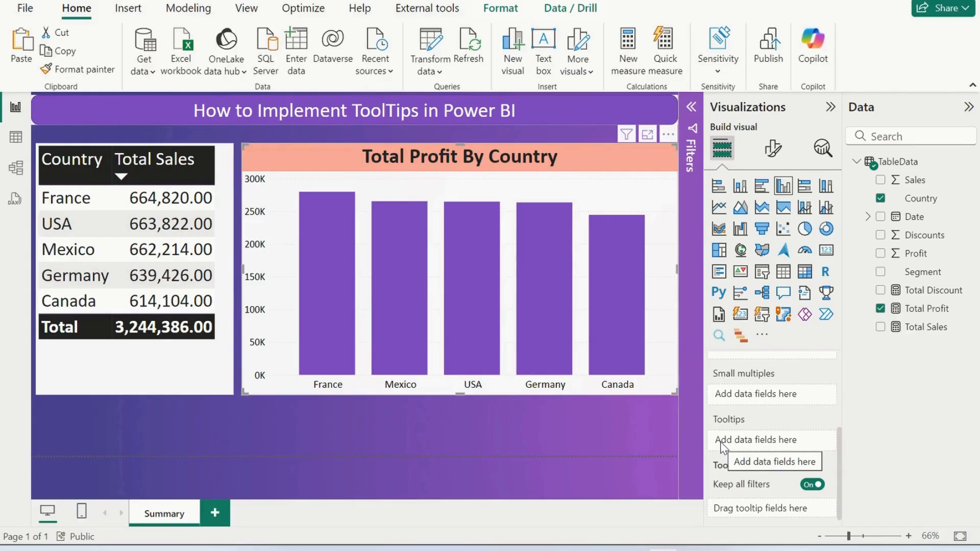
pyautogui.moveTo(555, 293)
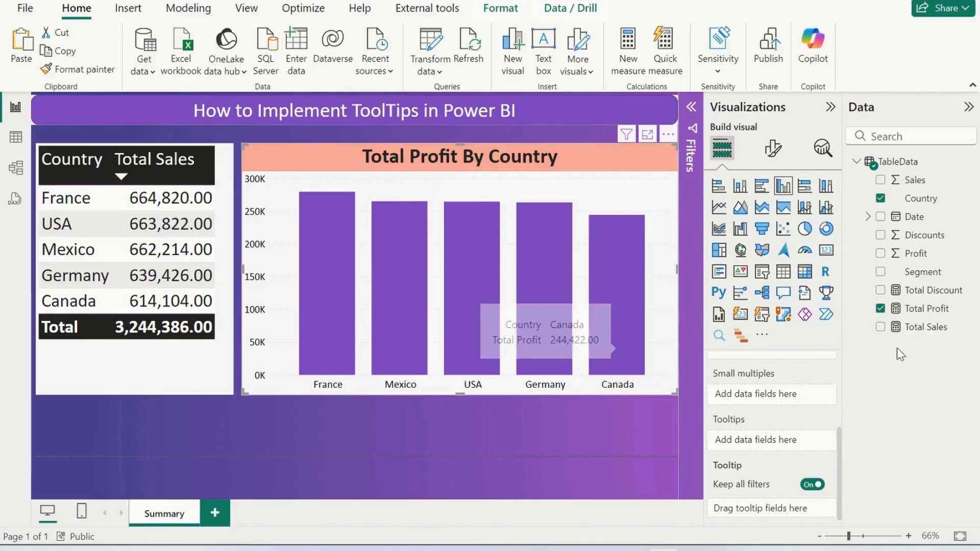
pyautogui.moveTo(914, 334); pyautogui.dragTo(784, 438)
pyautogui.moveTo(923, 296); pyautogui.dragTo(781, 458)
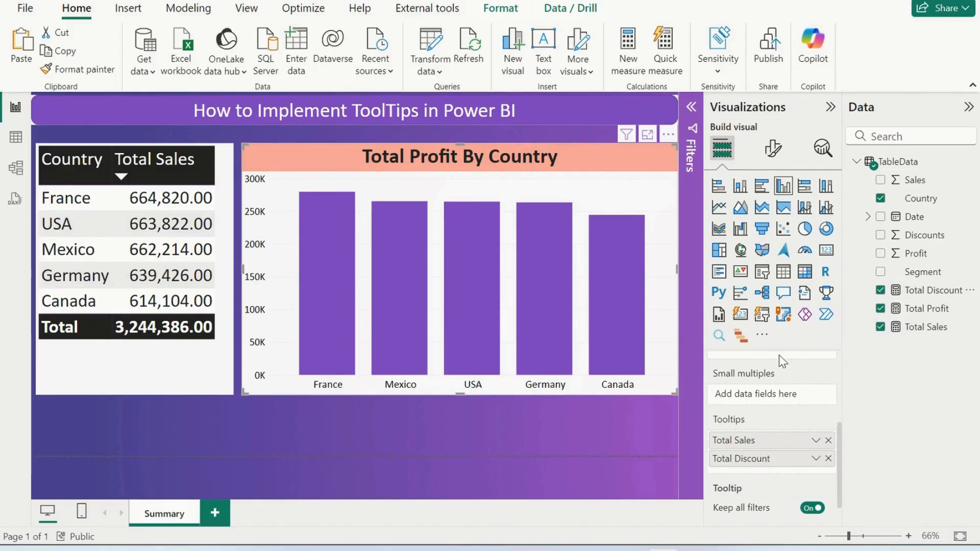
# - Preview the chart's extended tooltips on the USA and France bars, clearing the Germany cross-filter
pyautogui.click(544, 234)
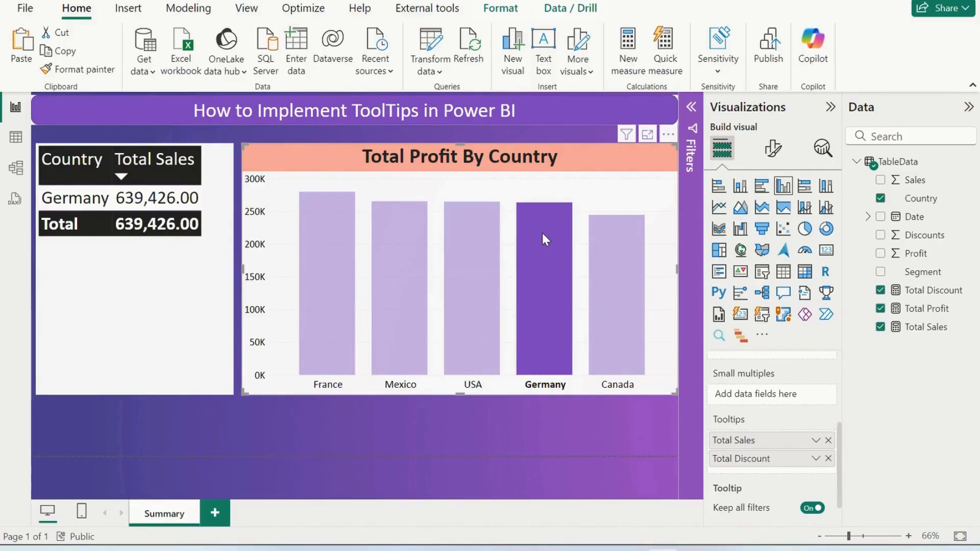
pyautogui.click(543, 237)
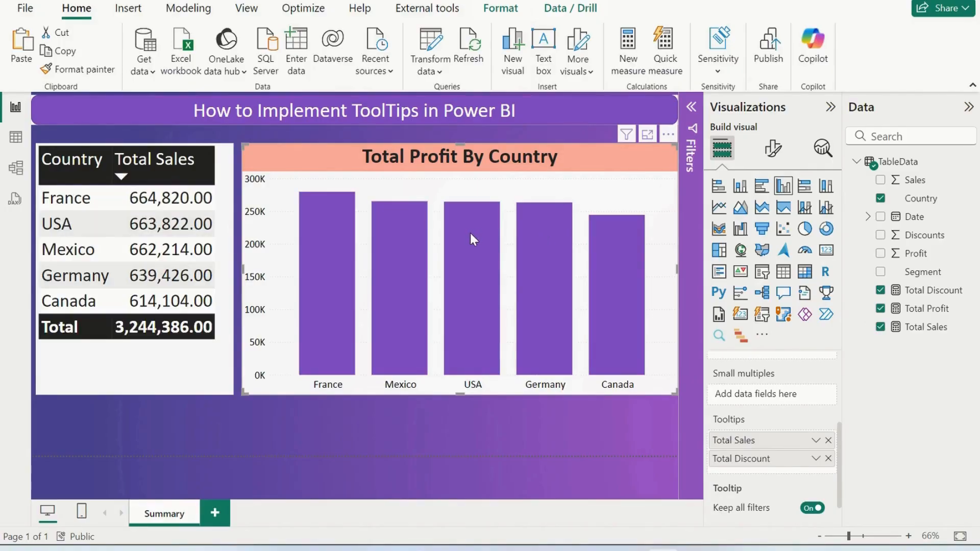
pyautogui.moveTo(473, 211)
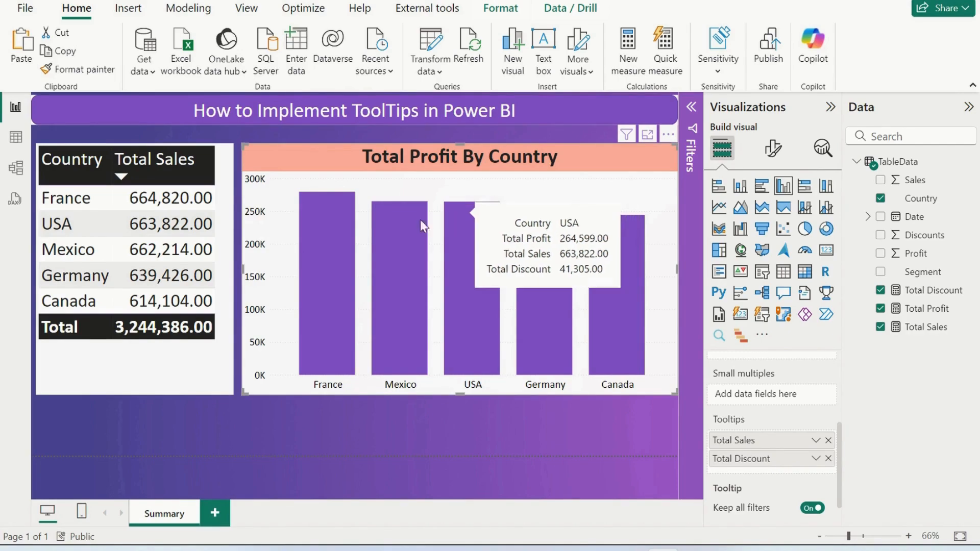
pyautogui.moveTo(318, 222)
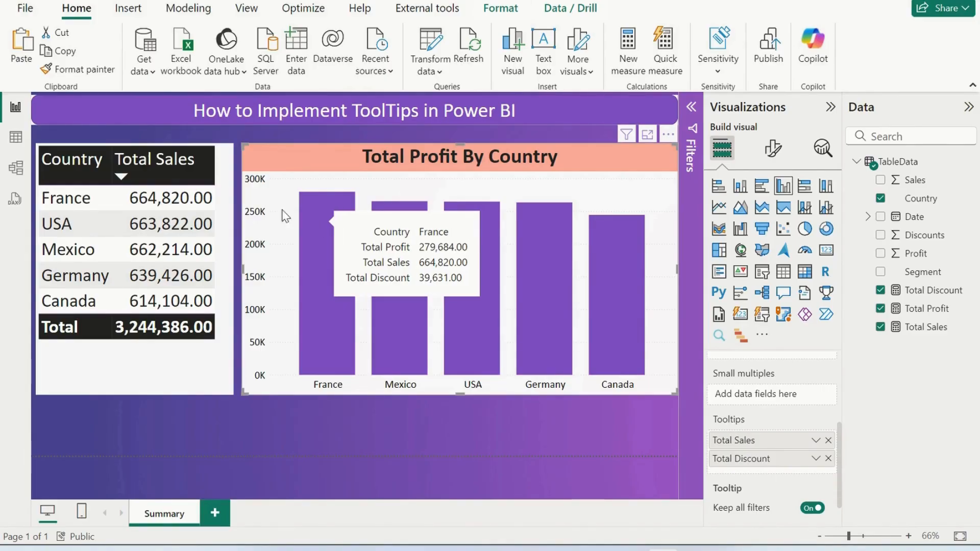
# - Compare the tooltip field options available for the country sales table with those of the bar chart
pyautogui.click(224, 165)
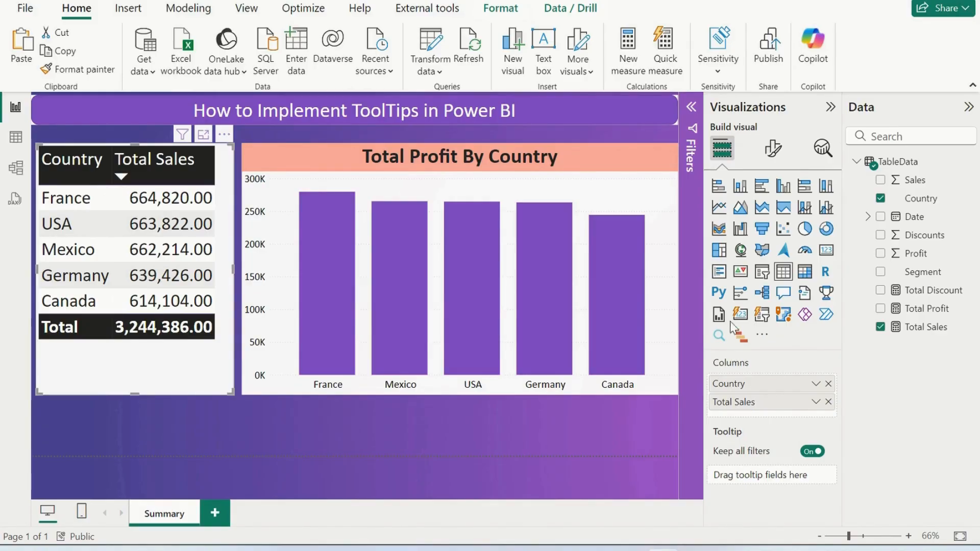
pyautogui.click(566, 165)
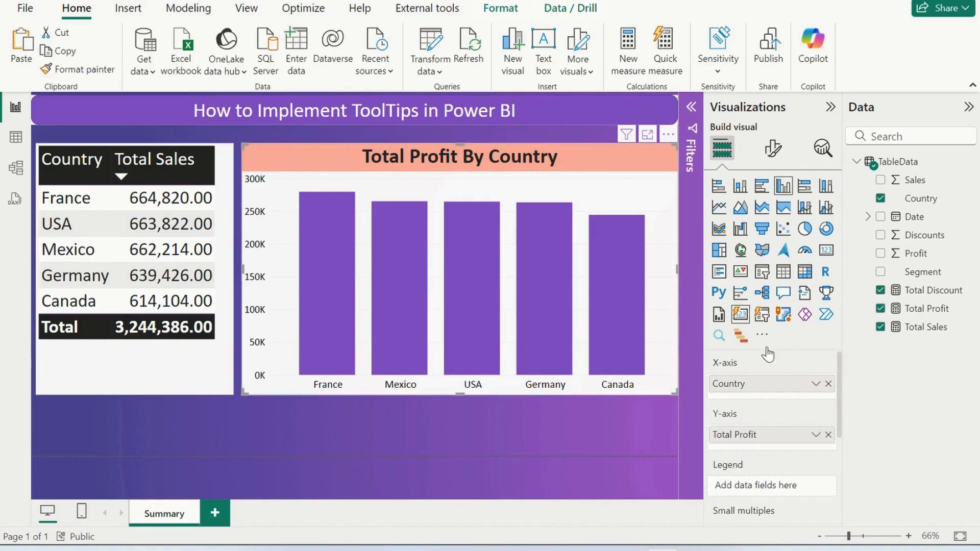
pyautogui.scroll(-5, 778, 466)
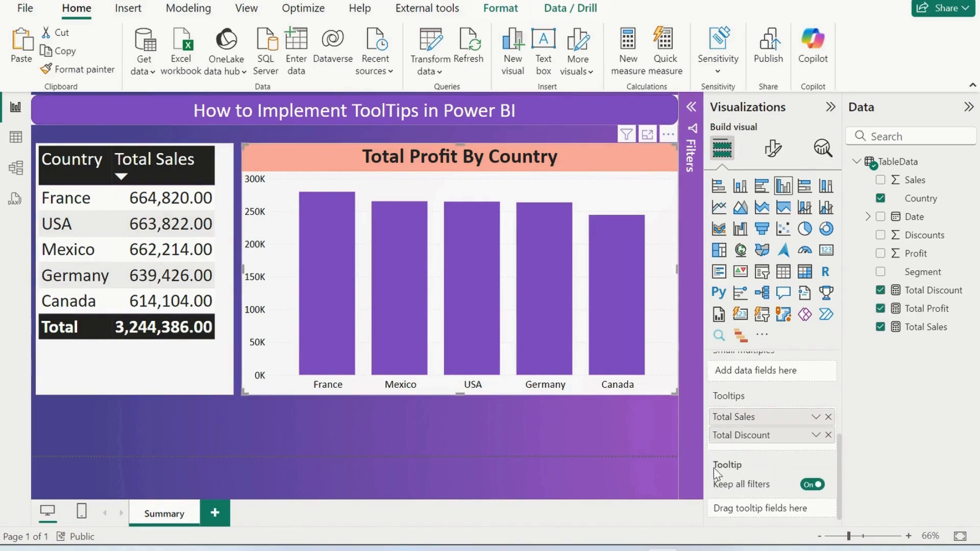
pyautogui.moveTo(736, 404)
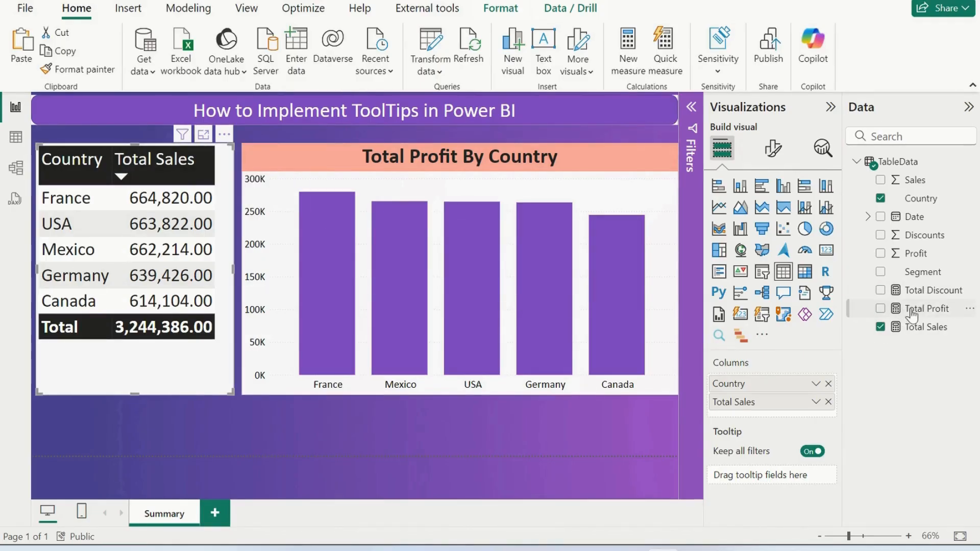
pyautogui.moveTo(156, 225)
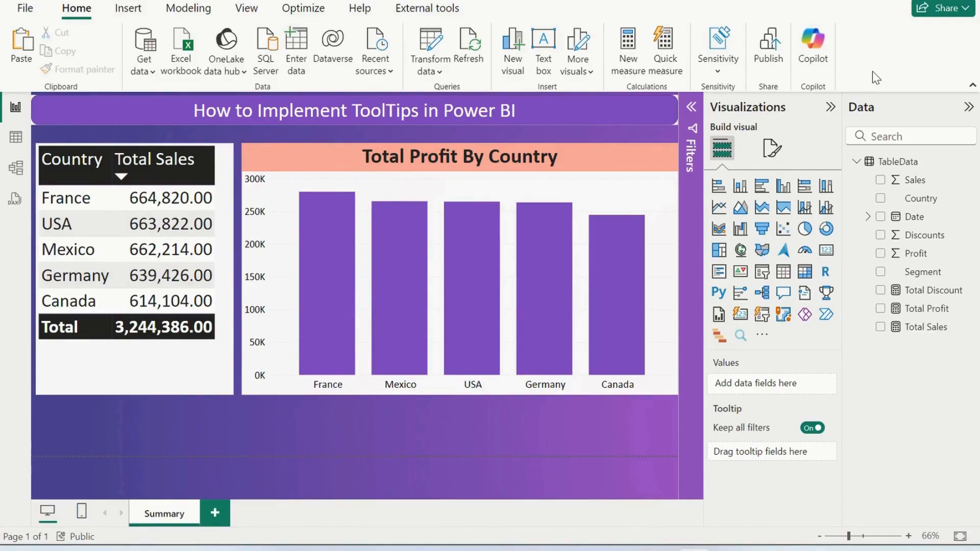
# - Add a new report page with the Tooltip canvas type and Middle vertical alignment
pyautogui.click(215, 513)
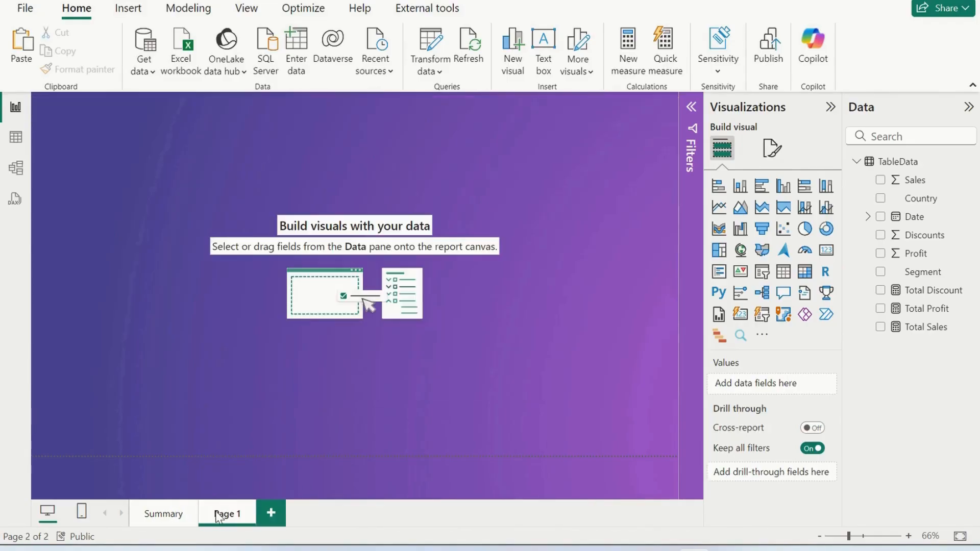
pyautogui.click(772, 149)
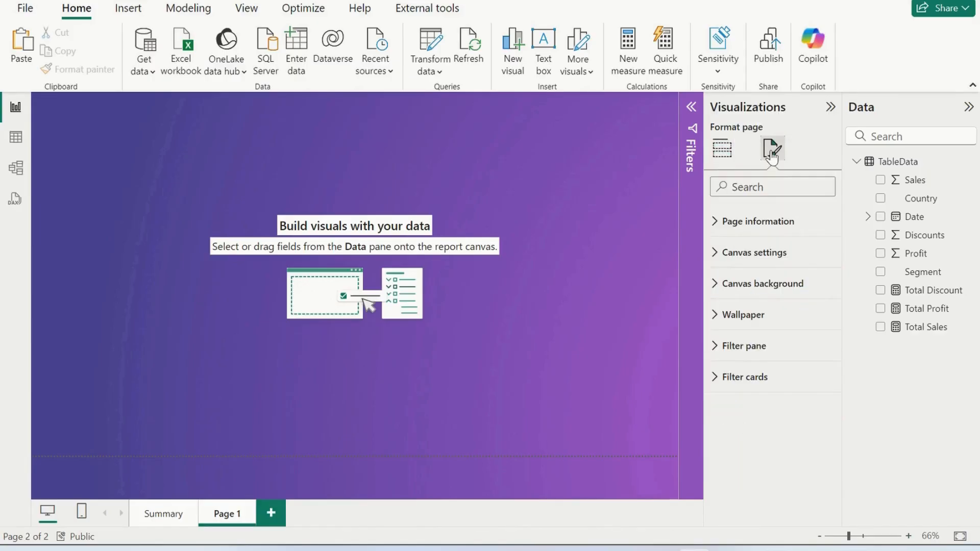
pyautogui.click(713, 258)
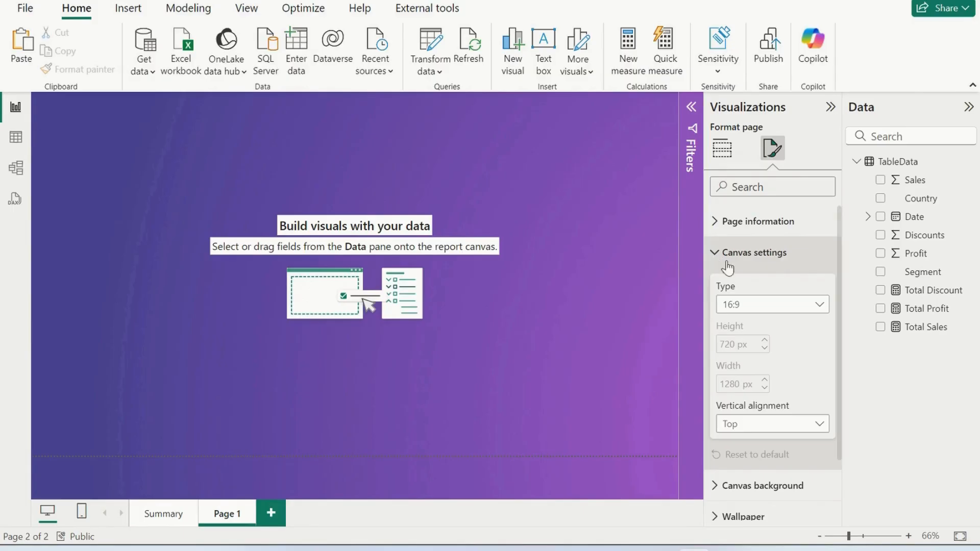
pyautogui.click(770, 305)
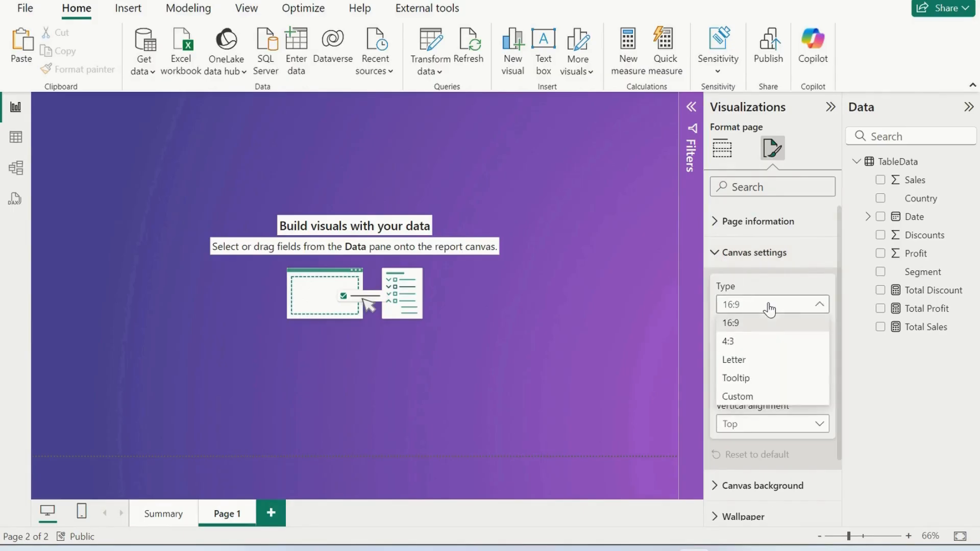
pyautogui.click(747, 381)
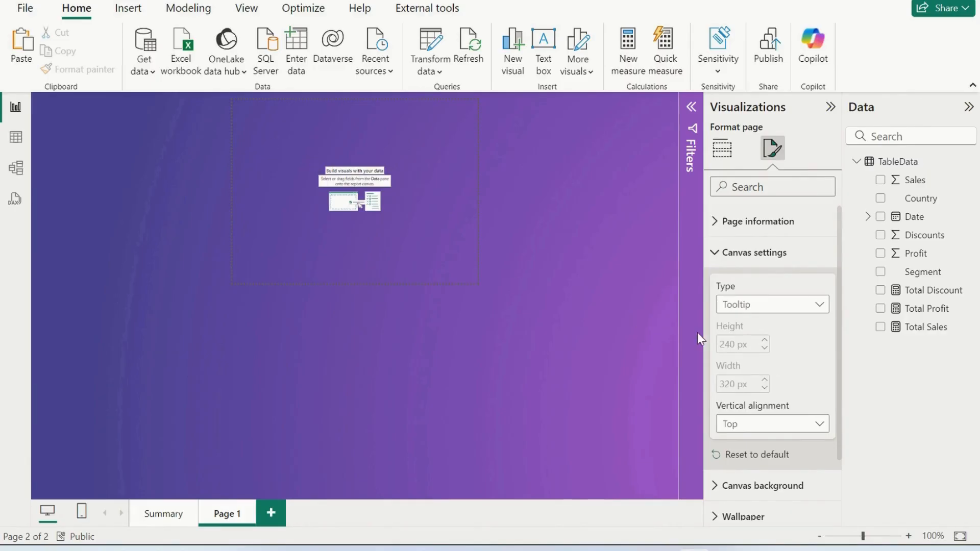
pyautogui.click(764, 430)
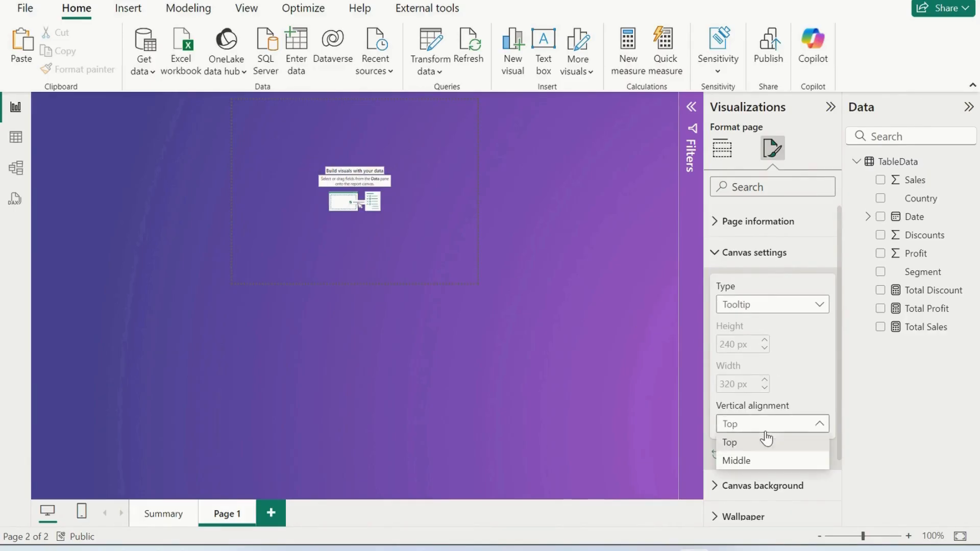
pyautogui.click(758, 459)
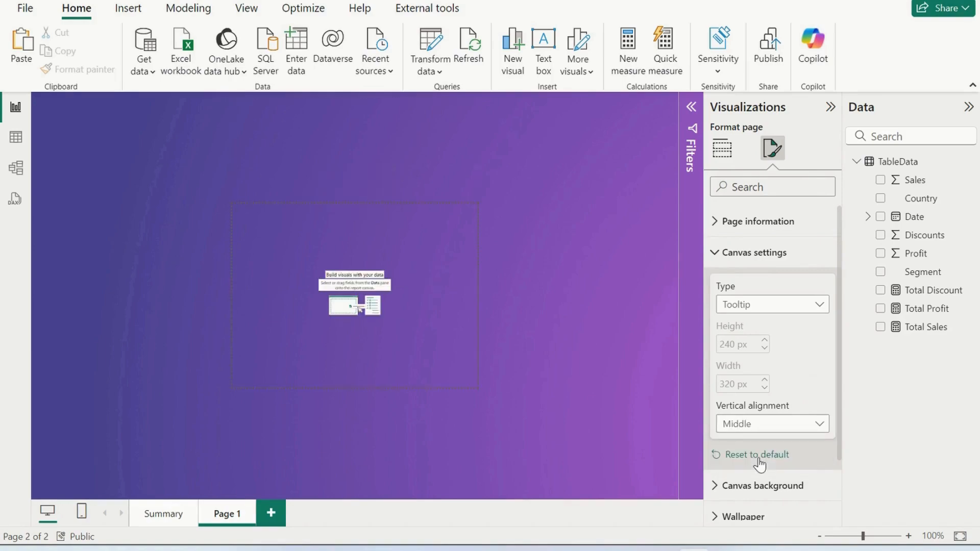
# - Insert a small card visual in the upper-left corner of the tooltip page's canvas and show Total Profit in it
pyautogui.click(723, 151)
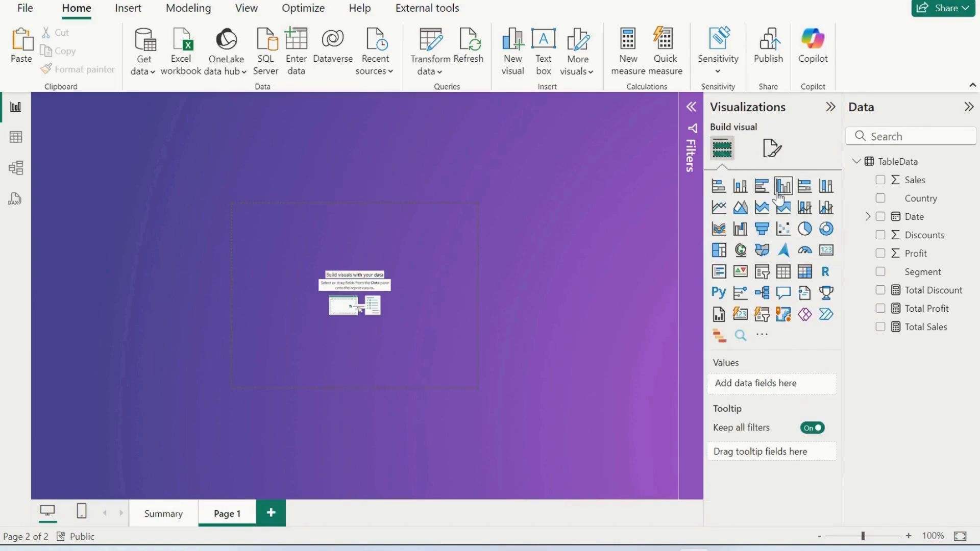
pyautogui.click(828, 257)
pyautogui.moveTo(453, 386); pyautogui.dragTo(345, 258)
pyautogui.click(880, 309)
# - Set the Total Profit card's callout value font size to 20 and its category label font size to 11
pyautogui.click(773, 148)
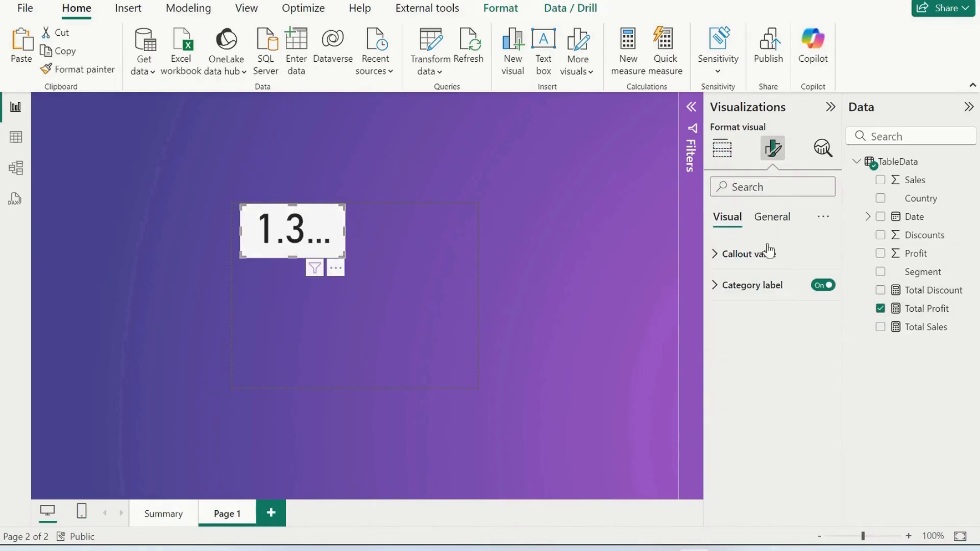
pyautogui.click(746, 266)
pyautogui.doubleClick(812, 307)
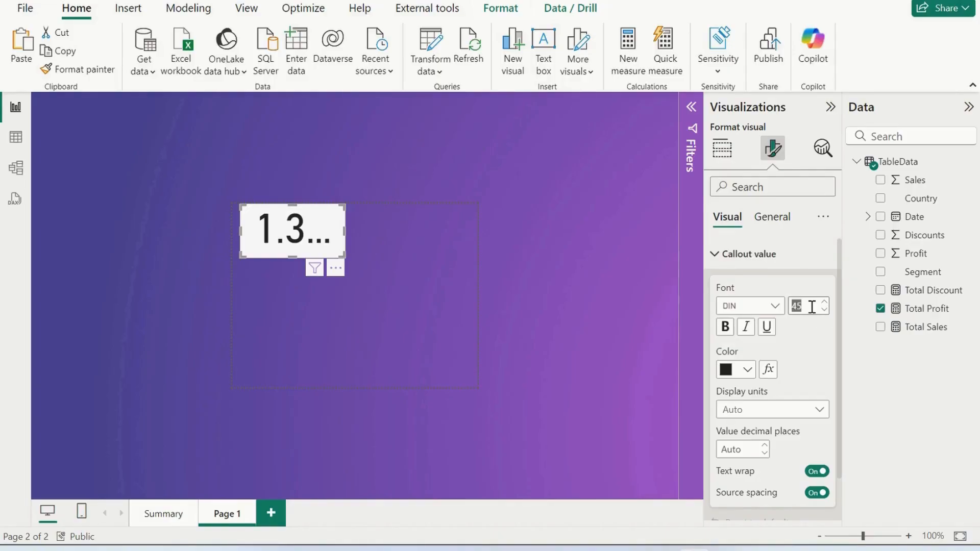
pyautogui.write('20')
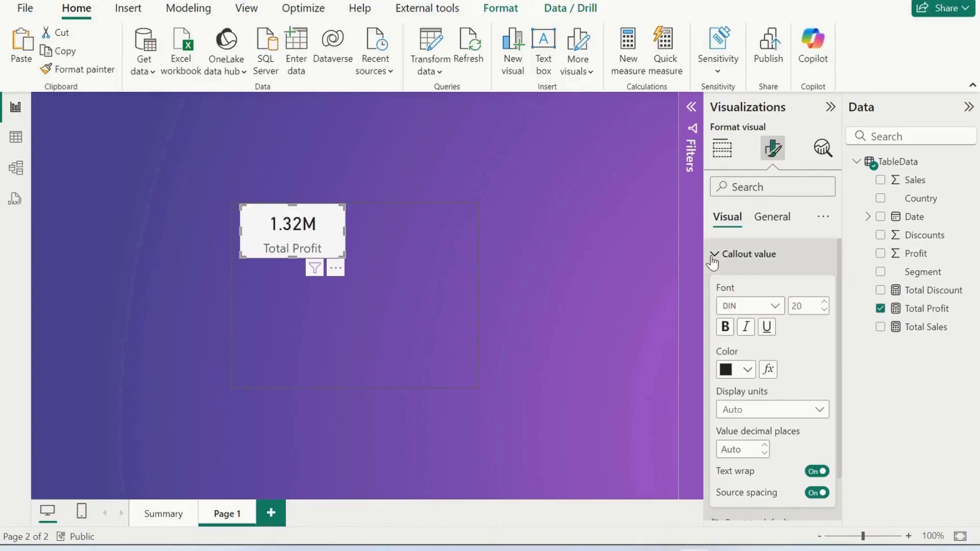
pyautogui.click(714, 255)
pyautogui.click(714, 287)
pyautogui.doubleClick(813, 339)
pyautogui.write('11')
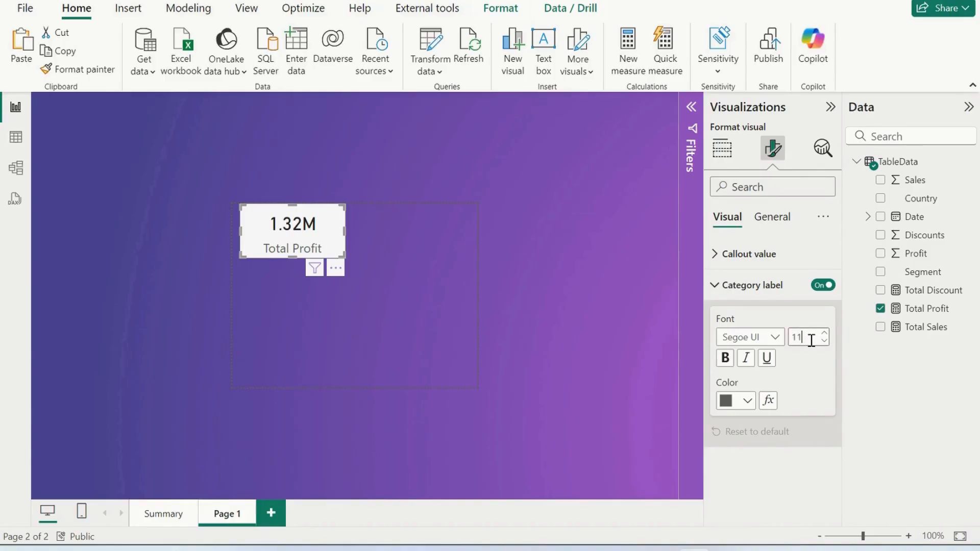
# - Narrow the Total Profit card, place a copy in the tooltip canvas's upper-right corner, and replace the copy's field with Total Discount
pyautogui.moveTo(345, 257); pyautogui.dragTo(457, 223)
pyautogui.hotkey('ctrl', 'c')
pyautogui.hotkey('ctrl', 'v')
pyautogui.click(722, 148)
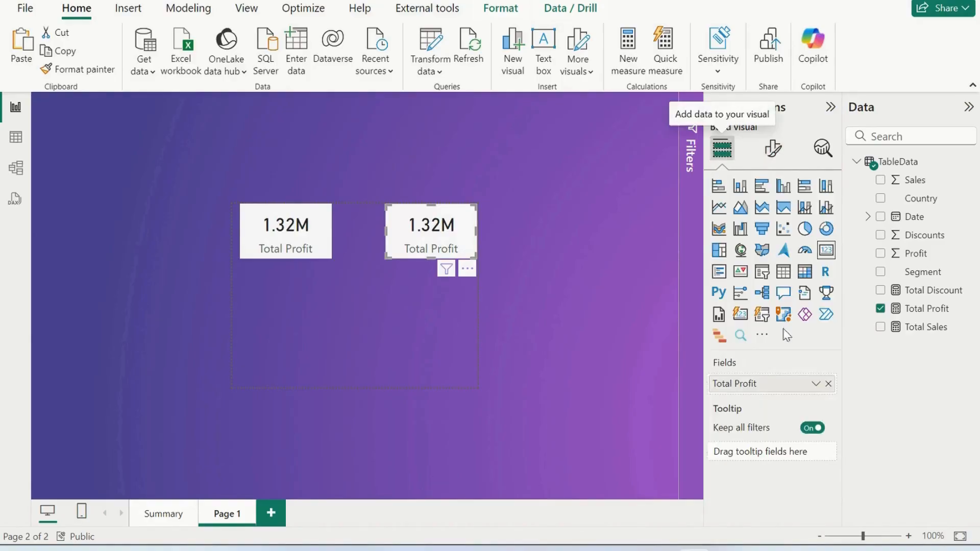
pyautogui.click(829, 384)
pyautogui.click(881, 290)
pyautogui.click(352, 327)
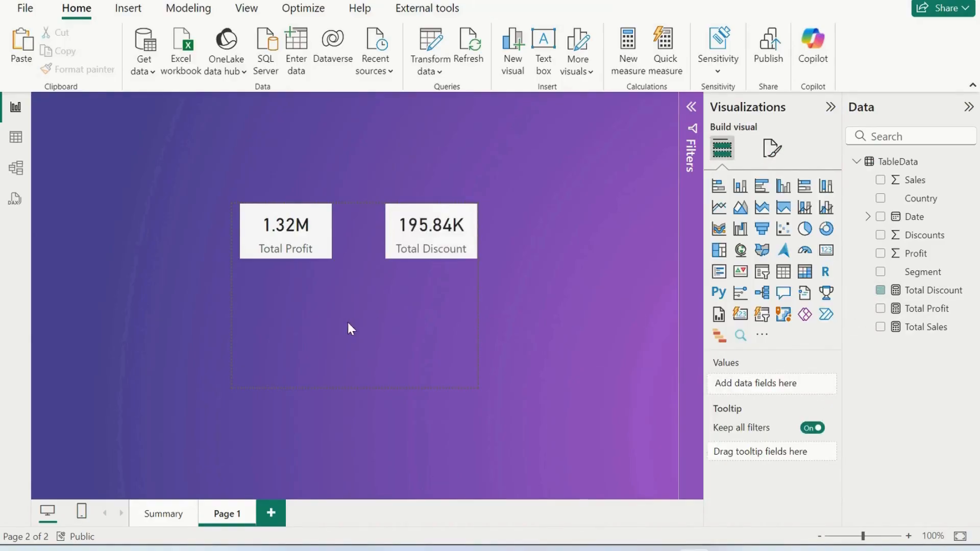
# - Add a clustered column chart of Total Profit by Segment filling the tooltip canvas's width below the two cards
pyautogui.click(784, 185)
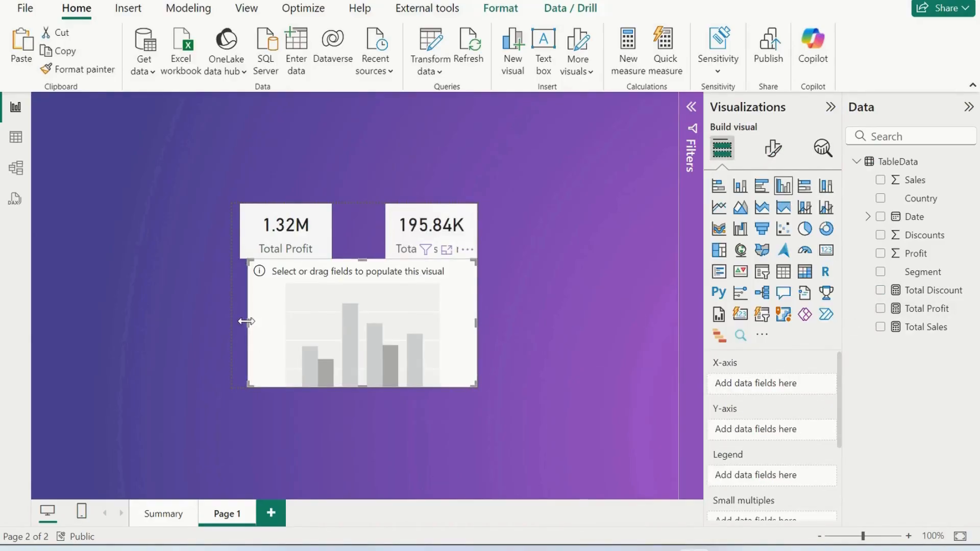
pyautogui.moveTo(248, 323); pyautogui.dragTo(233, 323)
pyautogui.moveTo(362, 262); pyautogui.dragTo(355, 276)
pyautogui.click(880, 272)
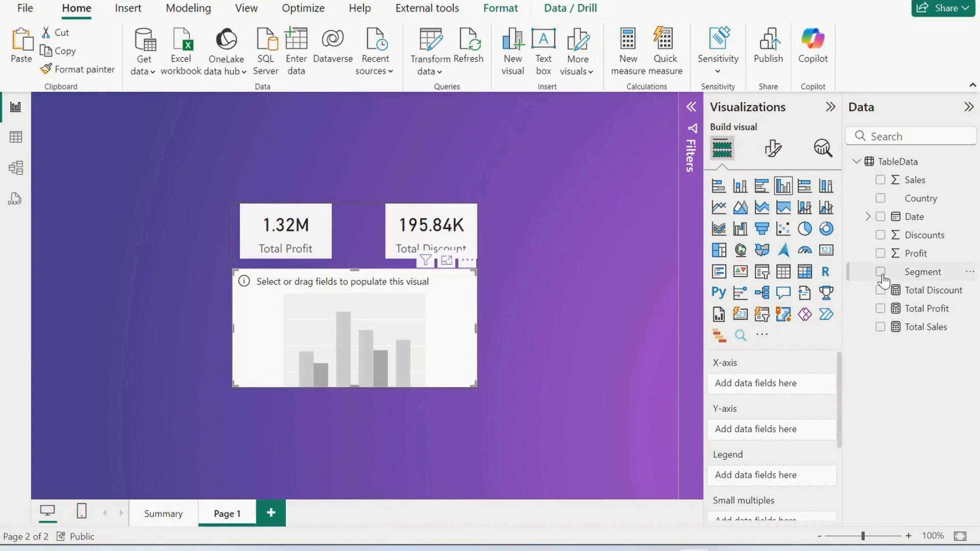
pyautogui.click(882, 310)
pyautogui.click(881, 291)
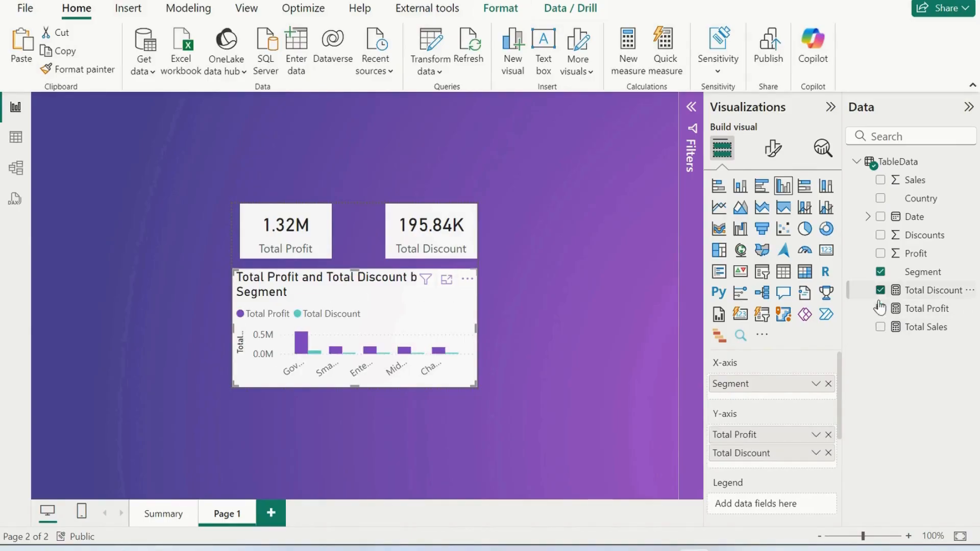
pyautogui.click(882, 291)
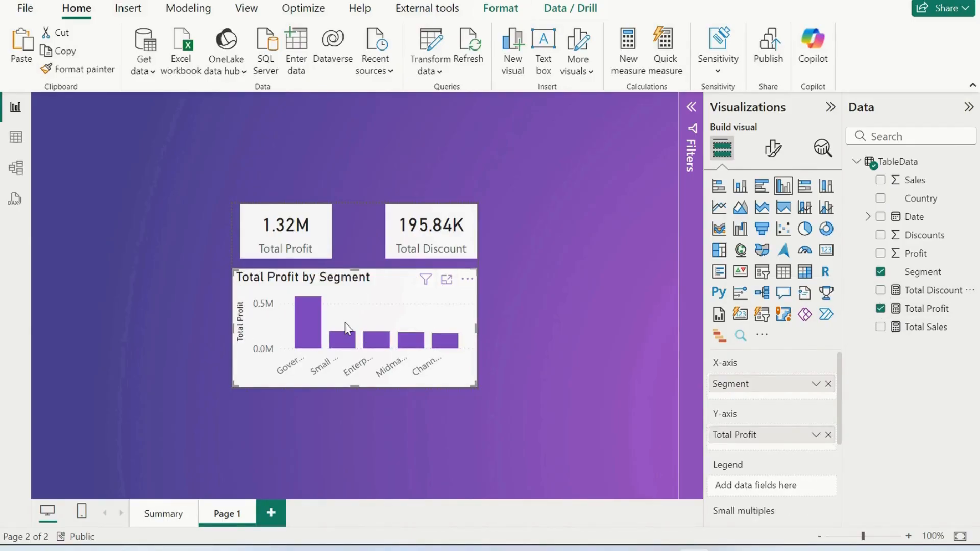
# - Set the font size of the segment chart's X-axis values to 8
pyautogui.click(779, 158)
pyautogui.click(714, 259)
pyautogui.doubleClick(802, 329)
pyautogui.write('8')
pyautogui.click(748, 394)
pyautogui.click(759, 151)
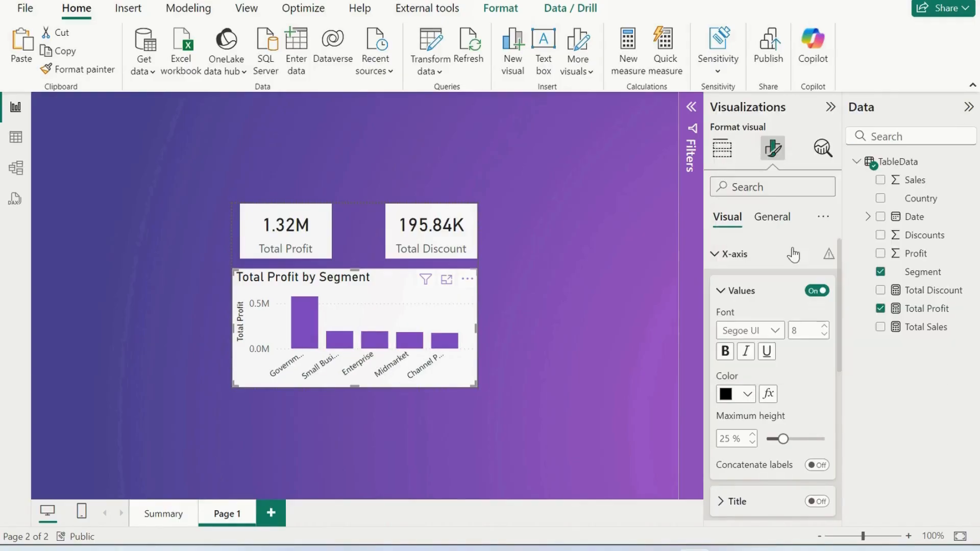
pyautogui.click(721, 292)
pyautogui.click(540, 239)
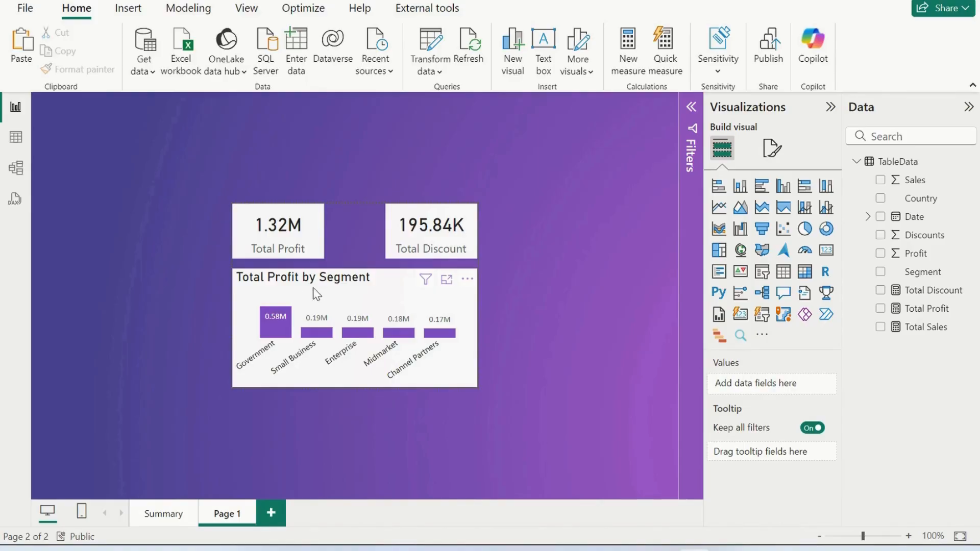
# - Rename the tooltip page, Page 1, as Tooltips_Page
pyautogui.doubleClick(220, 508)
pyautogui.hotkey('ctrl', 'shift', 'Left')
pyautogui.hotkey('ctrl', 'shift', 'Left')
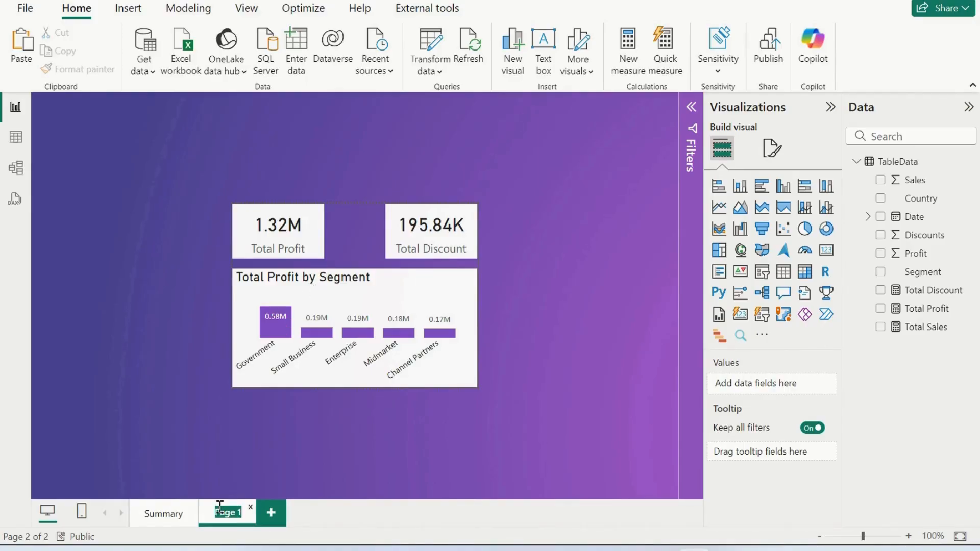
pyautogui.write('Tooltp')
pyautogui.press('BackSpace')
pyautogui.write('ip')
pyautogui.press('BackSpace')
pyautogui.write('ps_Page')
pyautogui.press('Return')
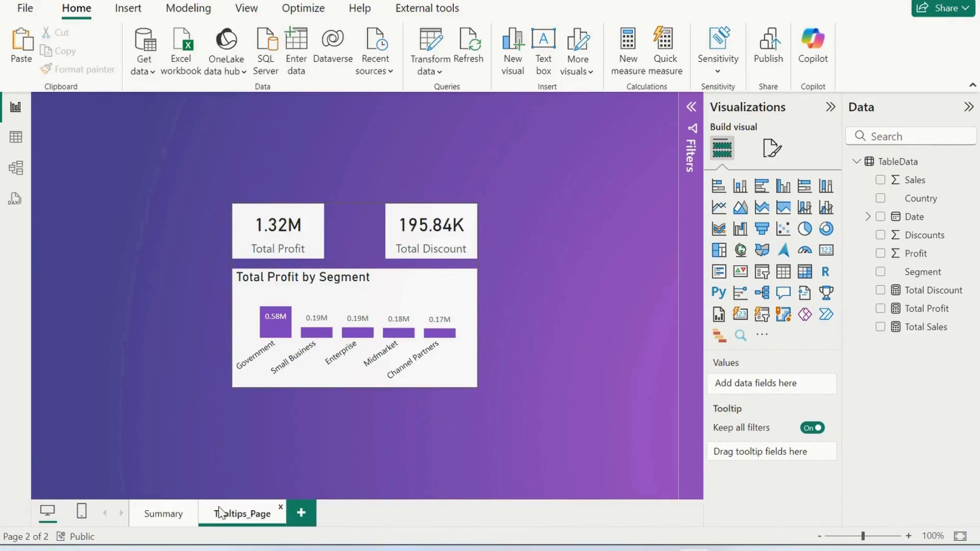
# - On the Summary page, set the country sales table's tooltip type to Report page, using Tooltips_Page
pyautogui.click(160, 515)
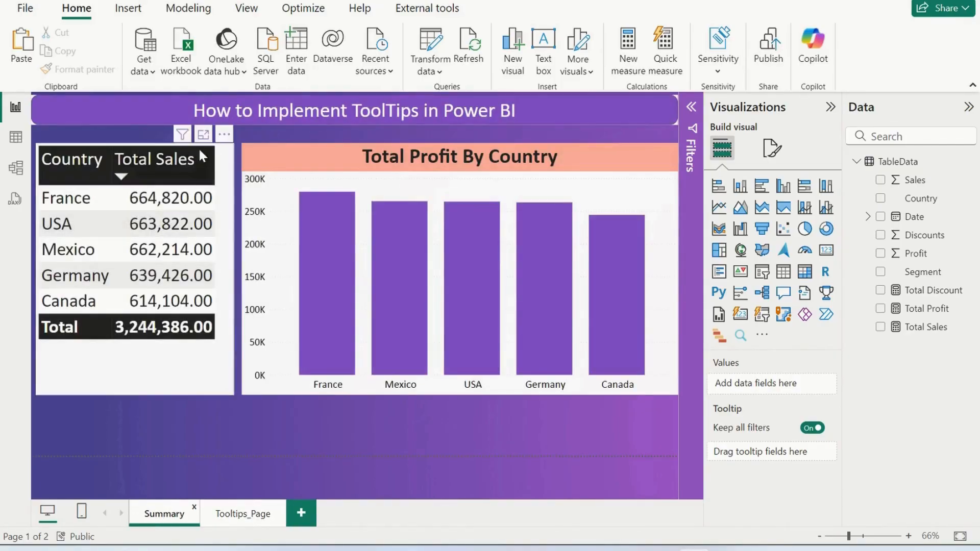
pyautogui.click(223, 168)
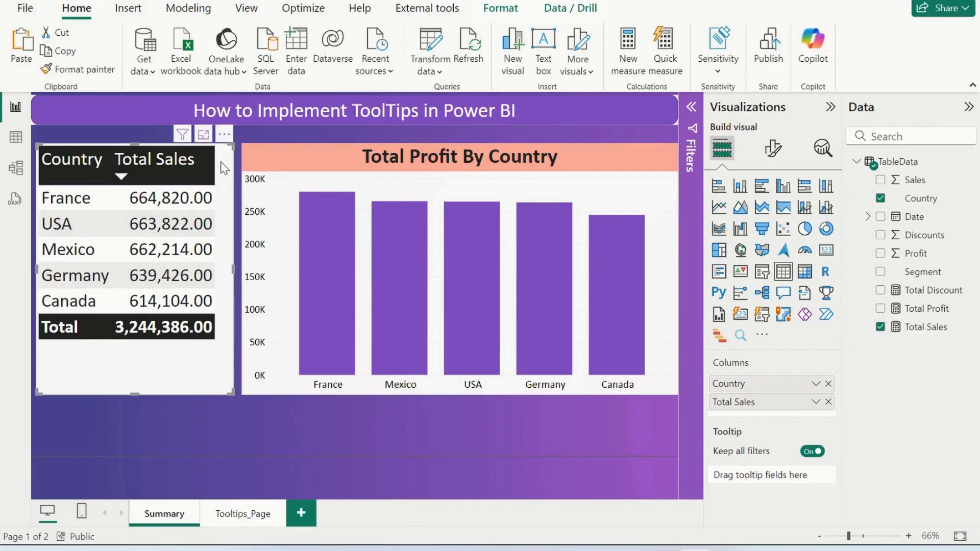
pyautogui.click(773, 149)
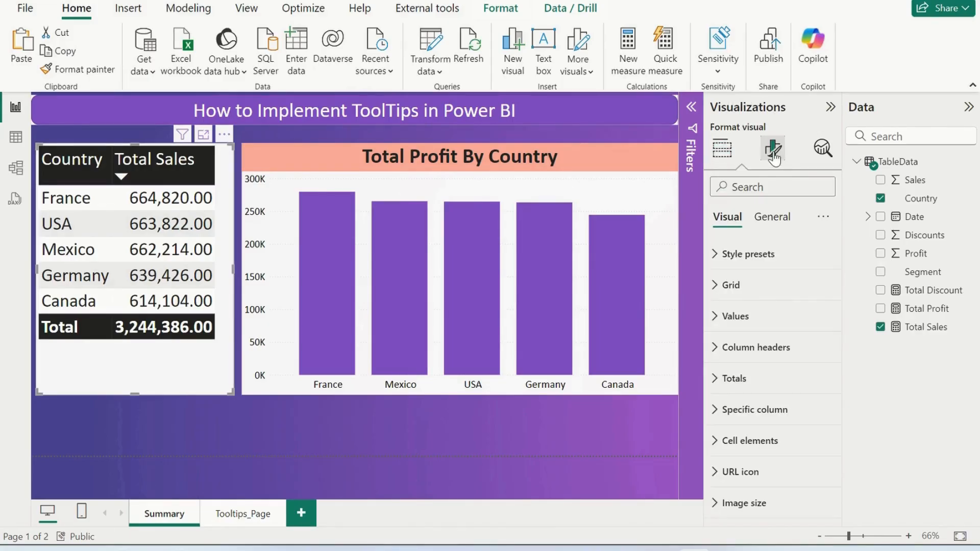
pyautogui.click(774, 218)
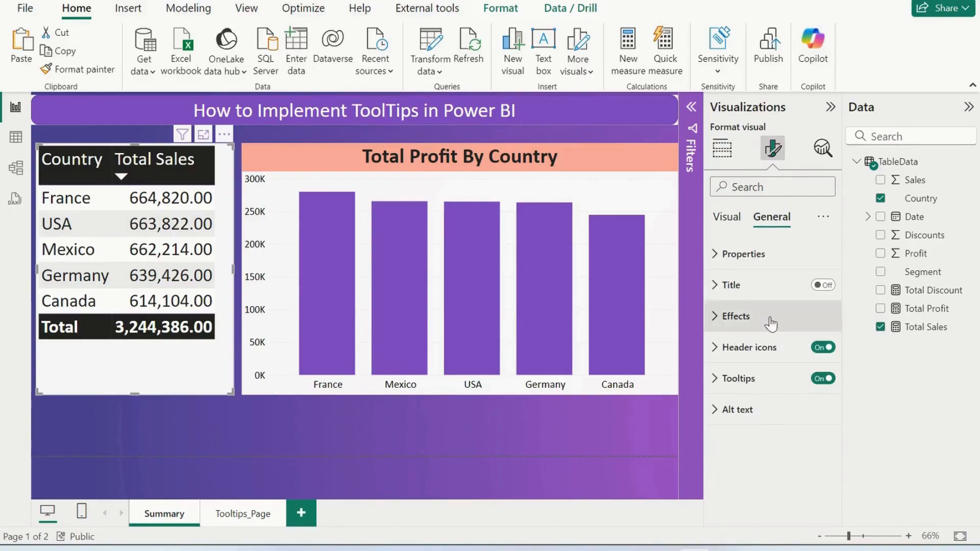
pyautogui.click(717, 380)
pyautogui.click(750, 382)
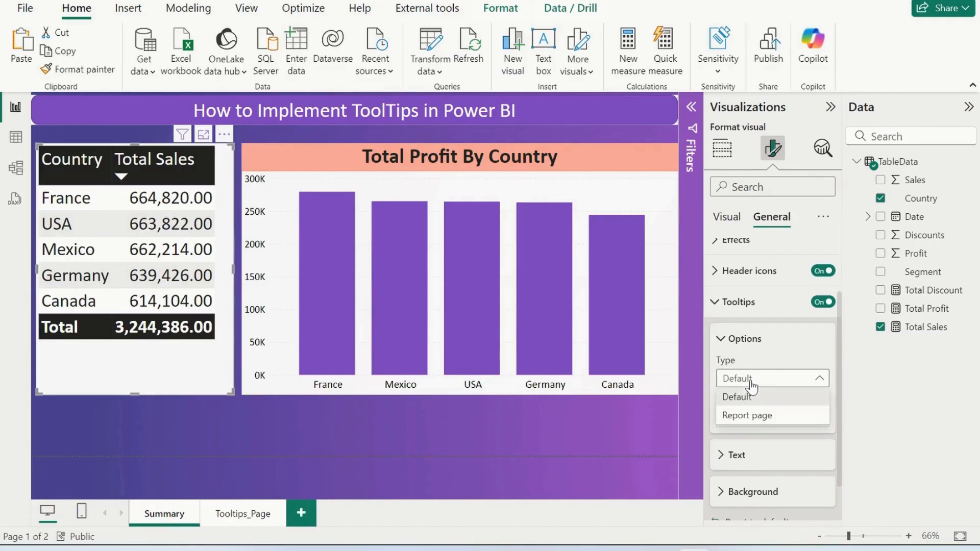
pyautogui.click(749, 416)
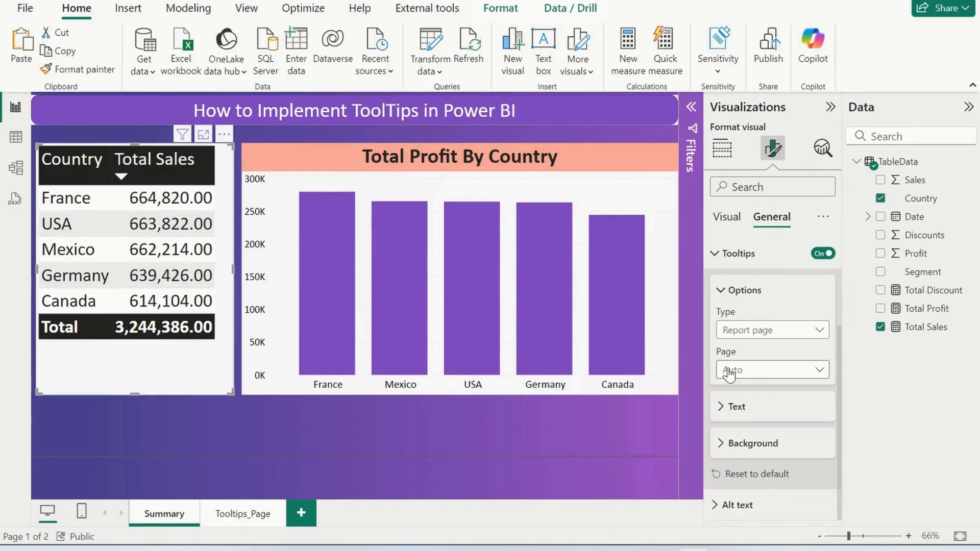
pyautogui.click(744, 372)
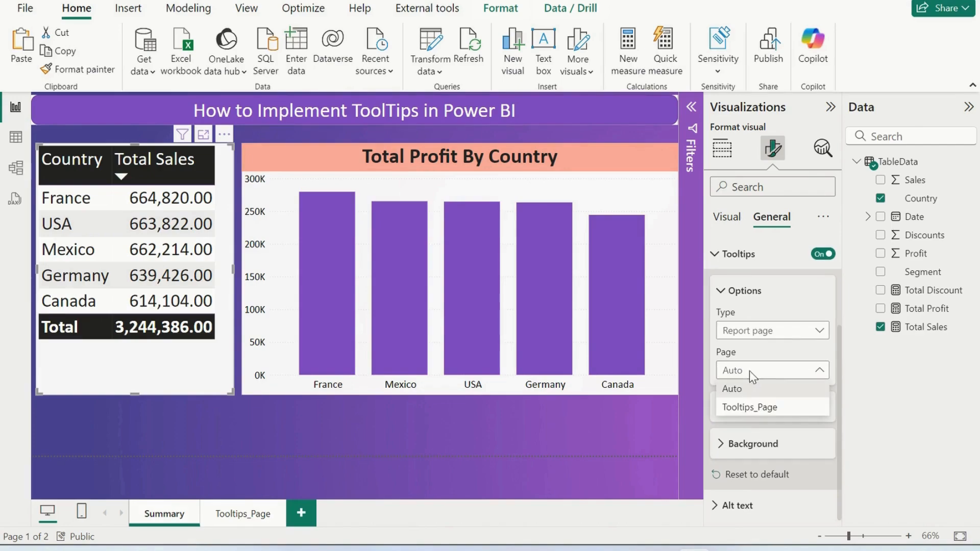
pyautogui.click(744, 409)
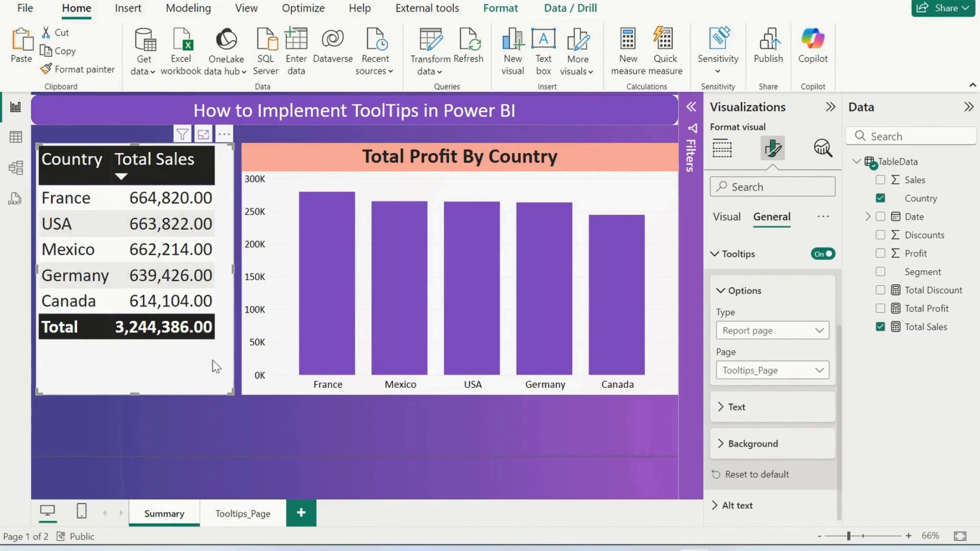
# - Preview the tooltips on the table's France, USA and Mexico rows and compare them with the chart's France bar tooltip
pyautogui.moveTo(158, 199)
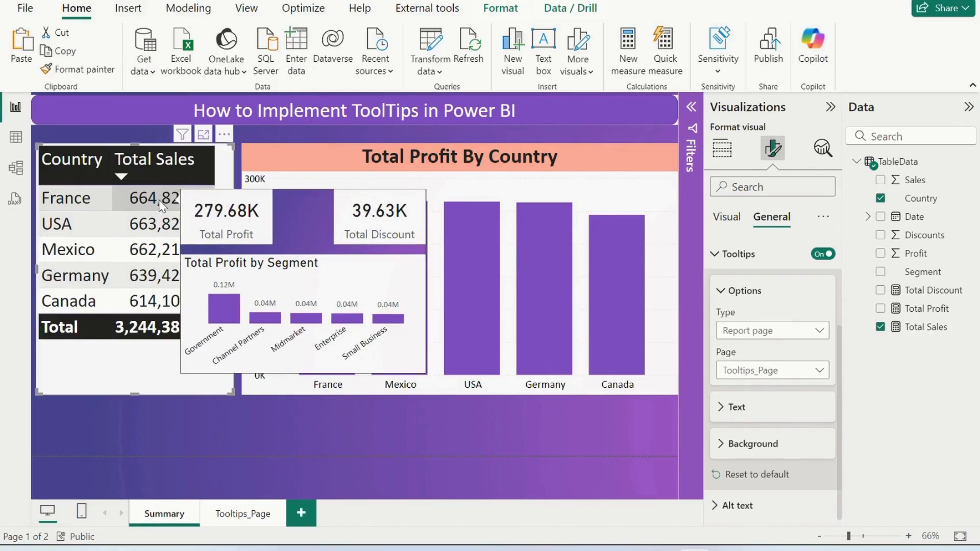
pyautogui.moveTo(158, 220)
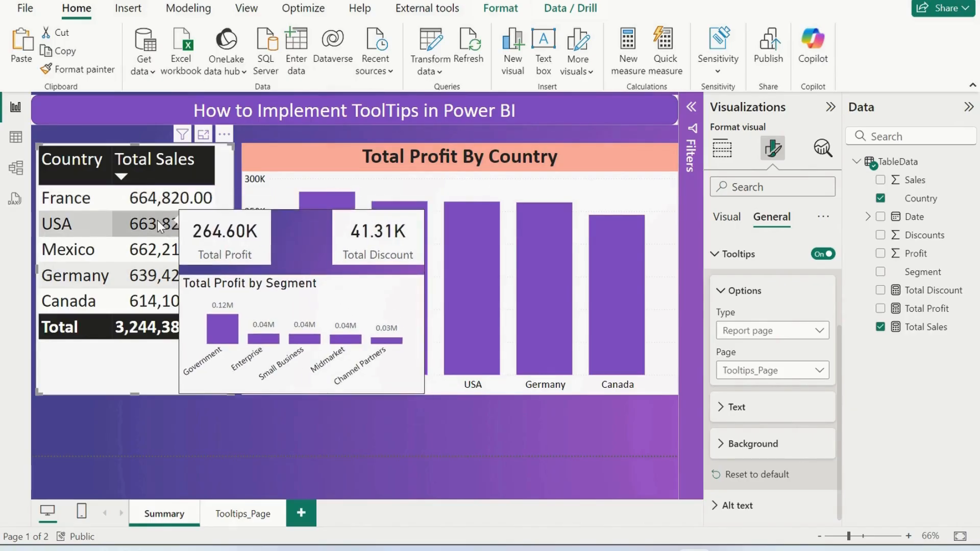
pyautogui.moveTo(147, 253)
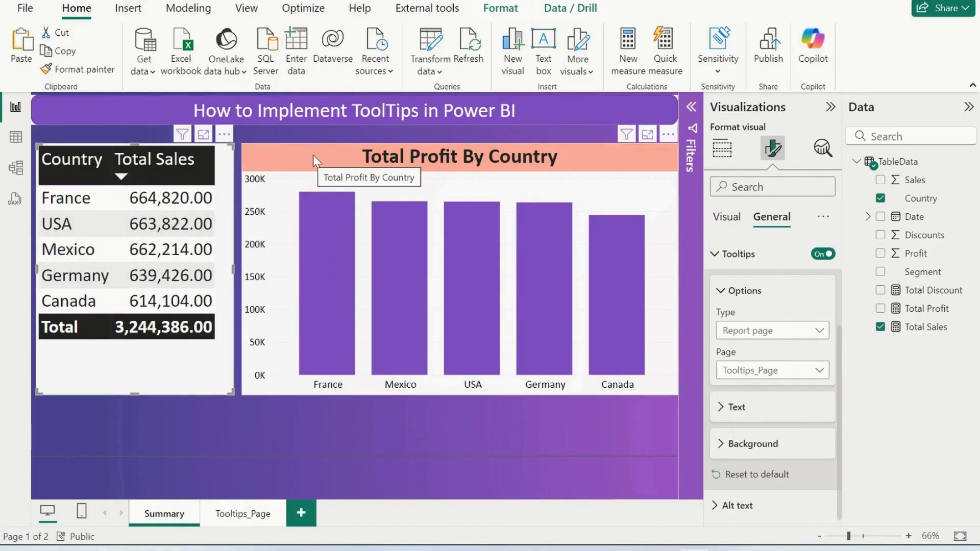
pyautogui.moveTo(313, 215)
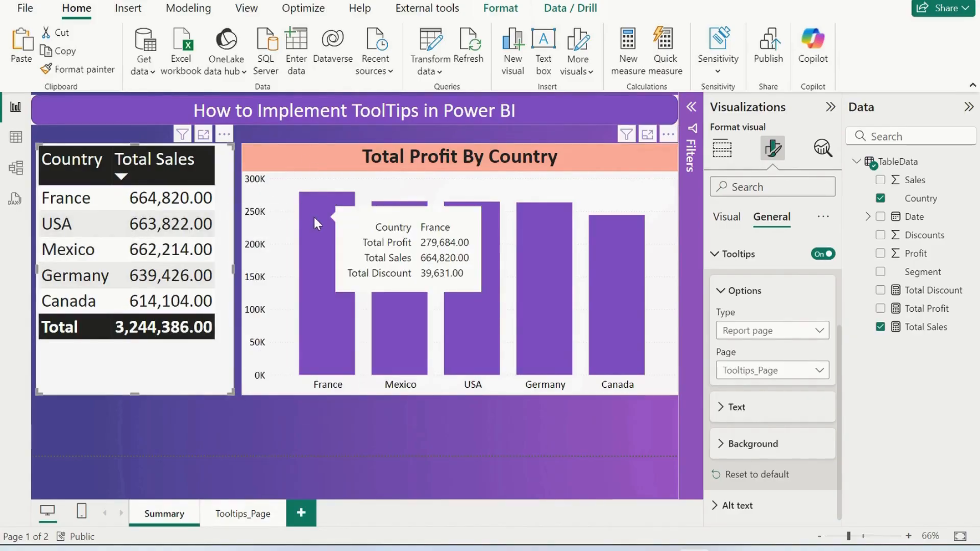
# - Set the Total Profit By Country chart's tooltip to the report page Tooltips_Page and preview it on the Germany and Canada bars
pyautogui.click(352, 157)
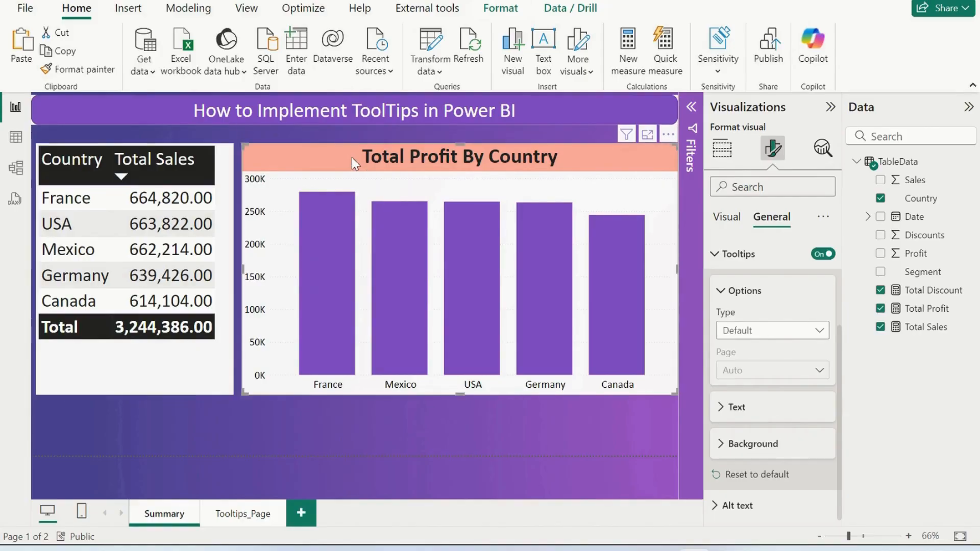
pyautogui.click(761, 334)
pyautogui.click(754, 367)
pyautogui.click(755, 378)
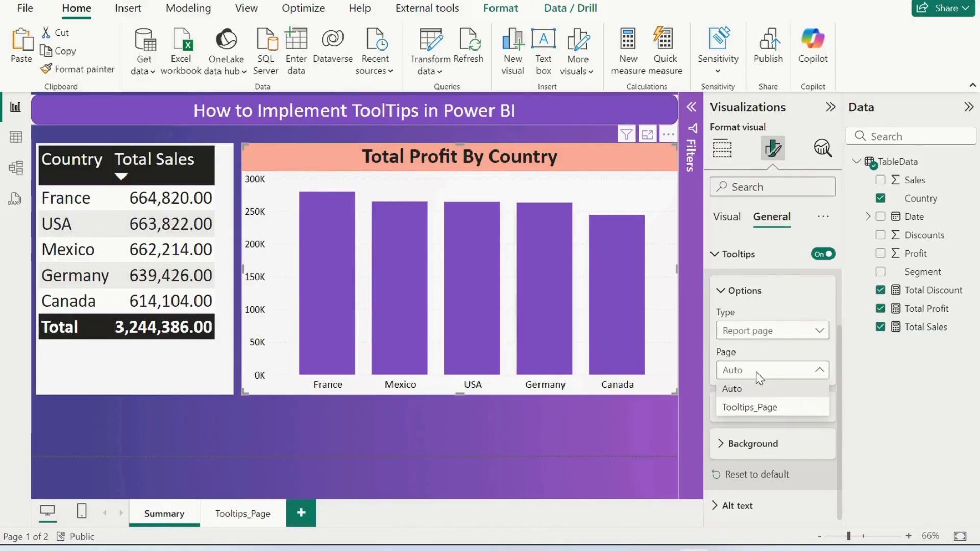
pyautogui.click(754, 408)
pyautogui.moveTo(540, 227)
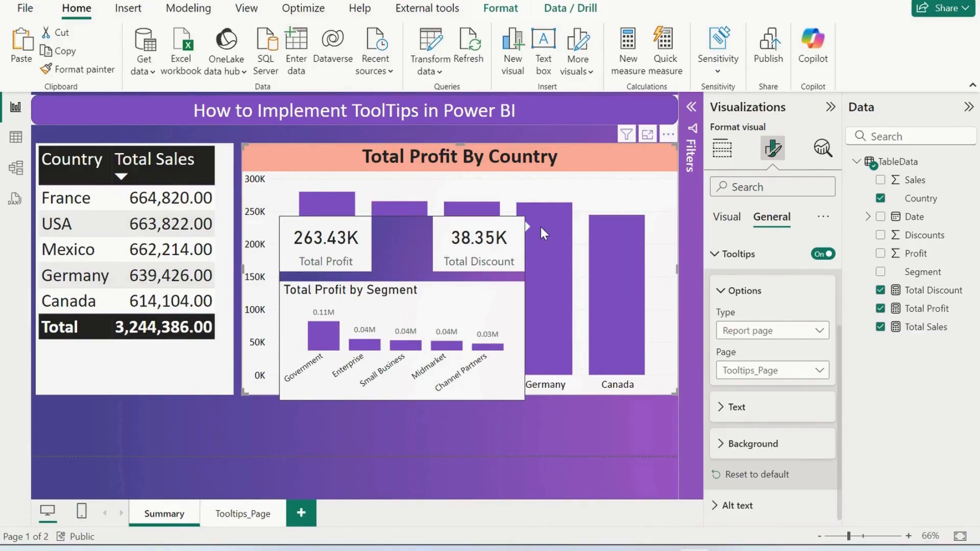
pyautogui.moveTo(604, 240)
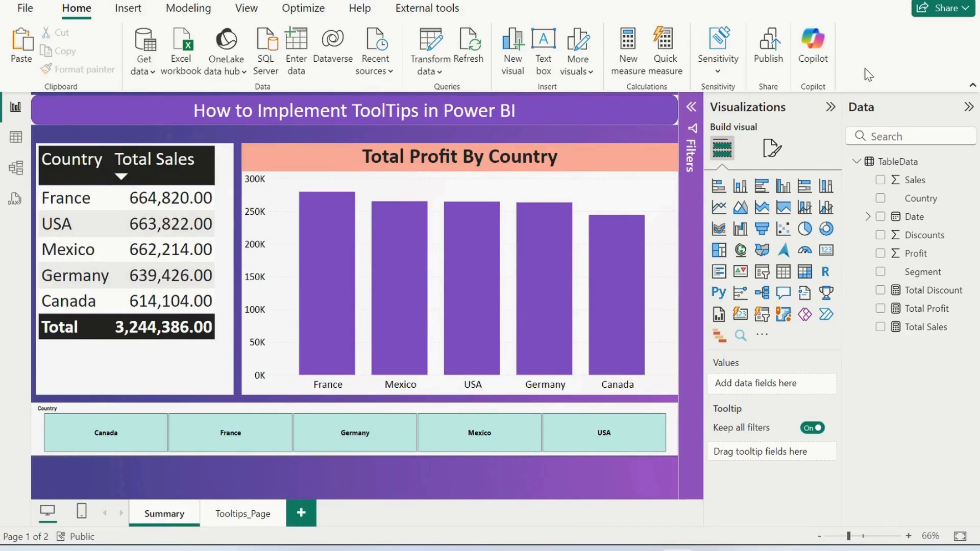
# - Turn off tooltips for both the country sales table and the Total Profit By Country chart
pyautogui.click(227, 181)
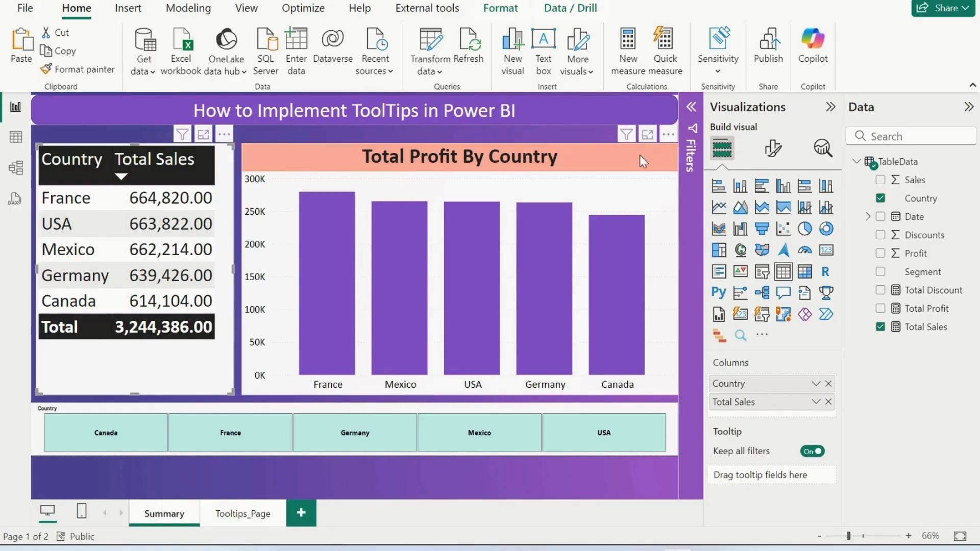
pyautogui.click(773, 150)
pyautogui.click(771, 217)
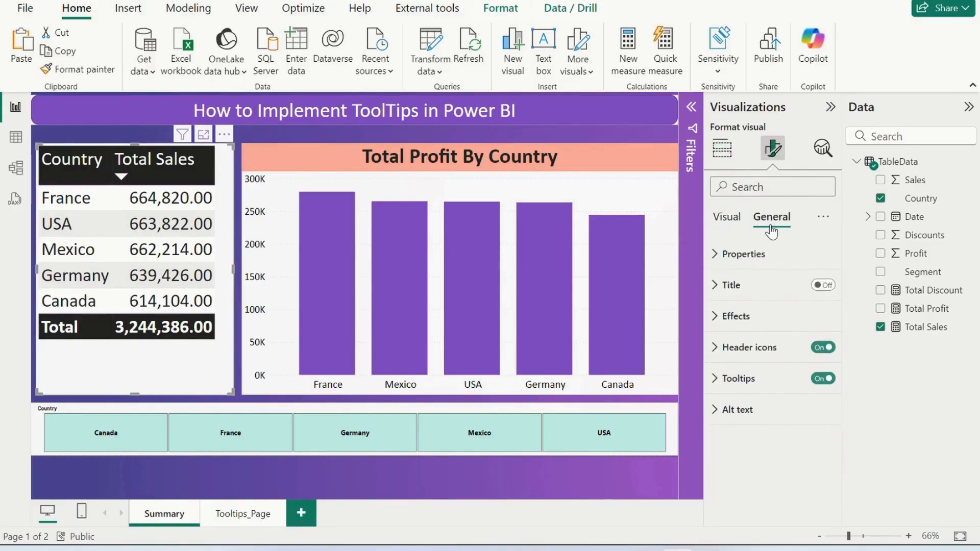
pyautogui.click(817, 379)
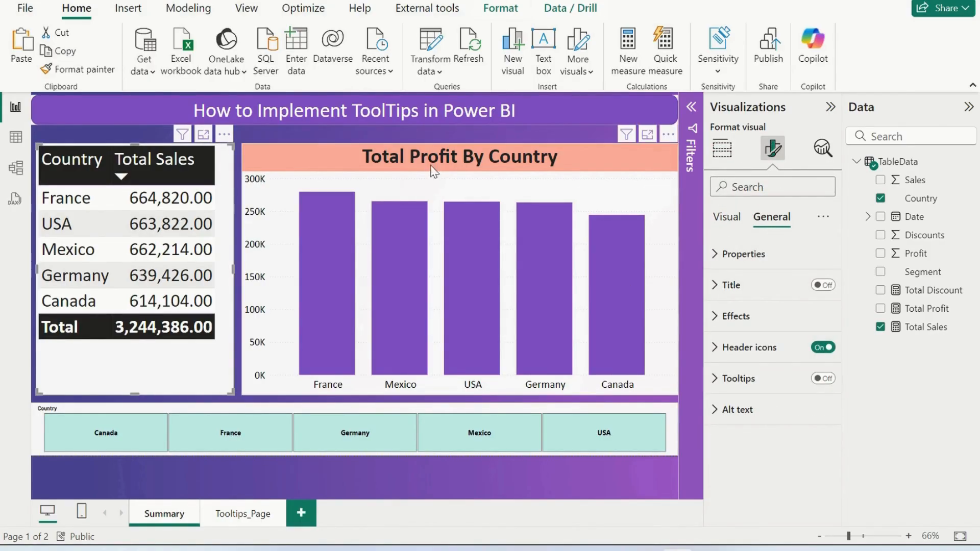
pyautogui.click(408, 157)
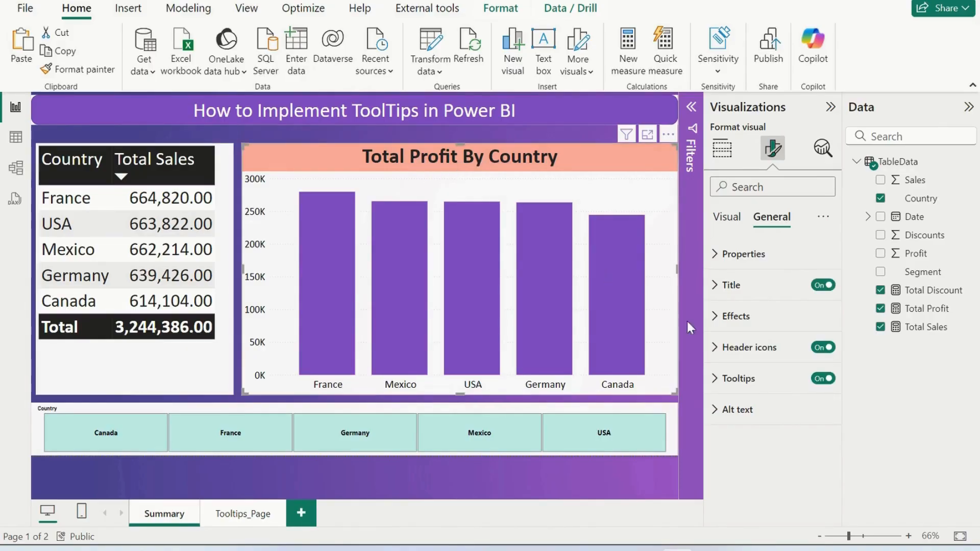
pyautogui.click(820, 380)
pyautogui.click(219, 158)
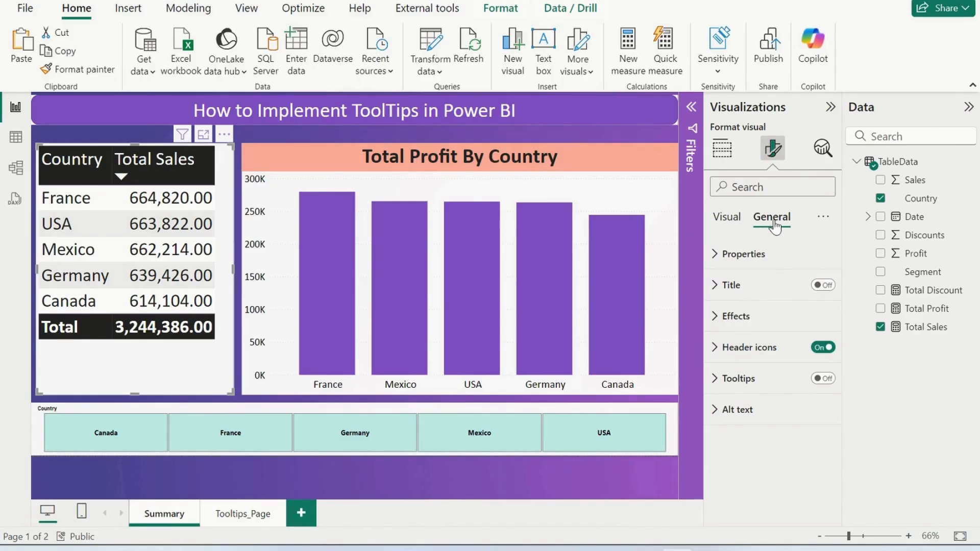
# - Turn on the Help tooltip header icon for the country sales table
pyautogui.click(717, 347)
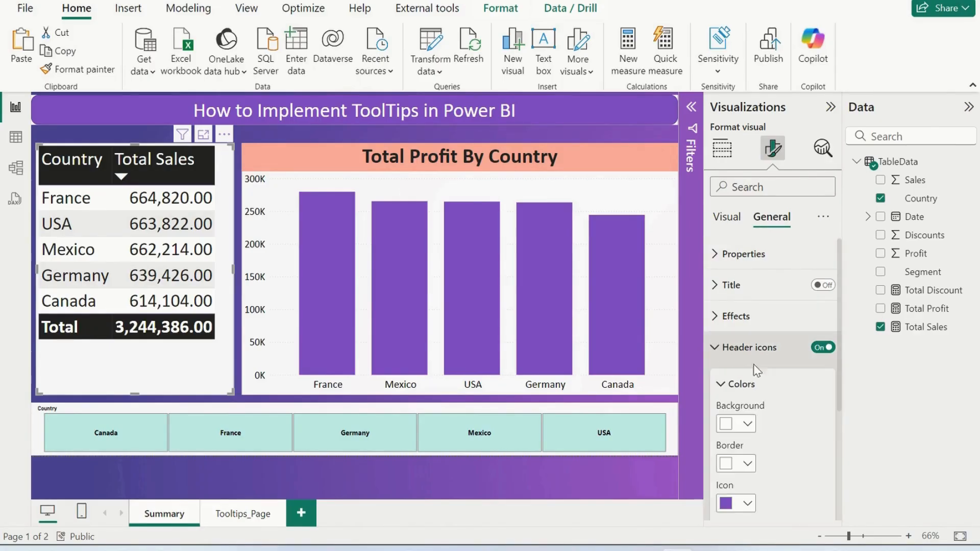
pyautogui.scroll(-4, 786, 400)
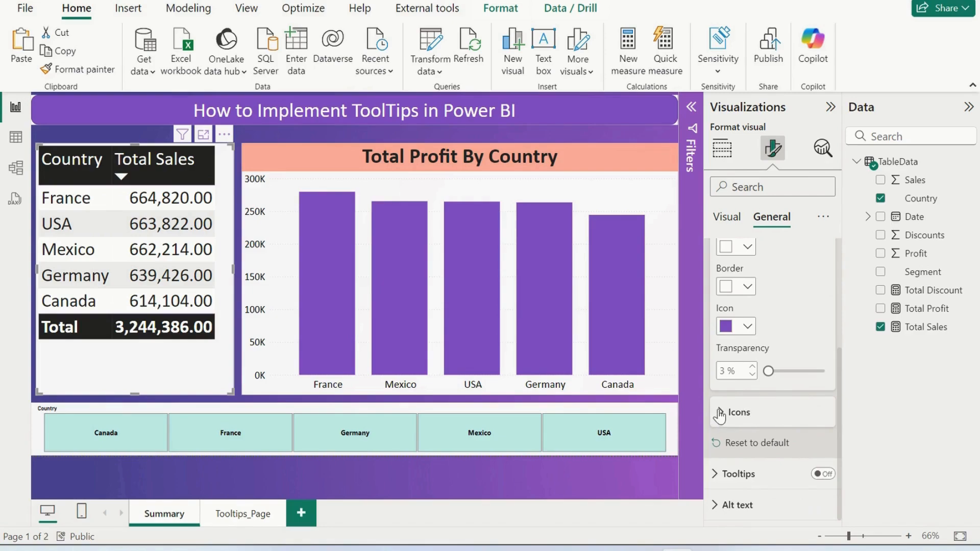
pyautogui.click(722, 417)
pyautogui.scroll(-5, 748, 411)
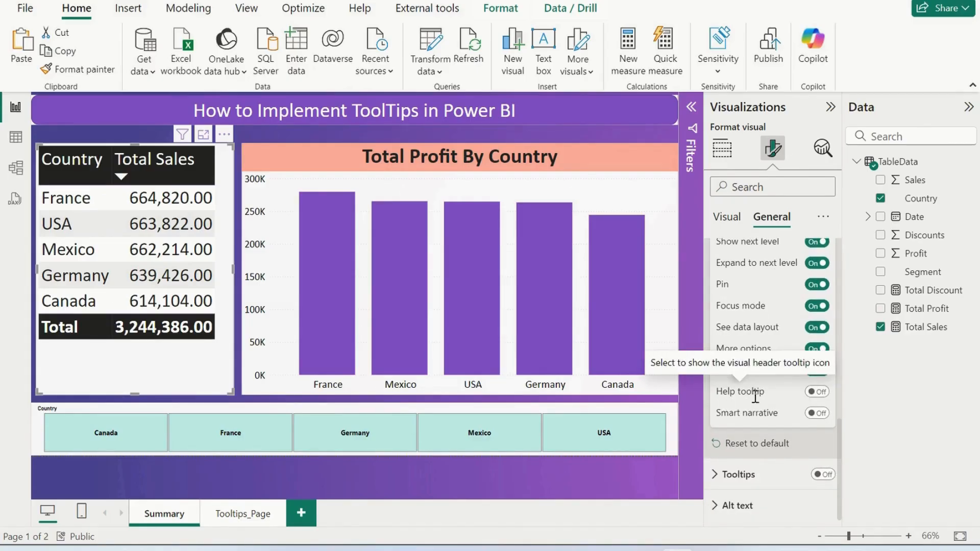
pyautogui.click(818, 392)
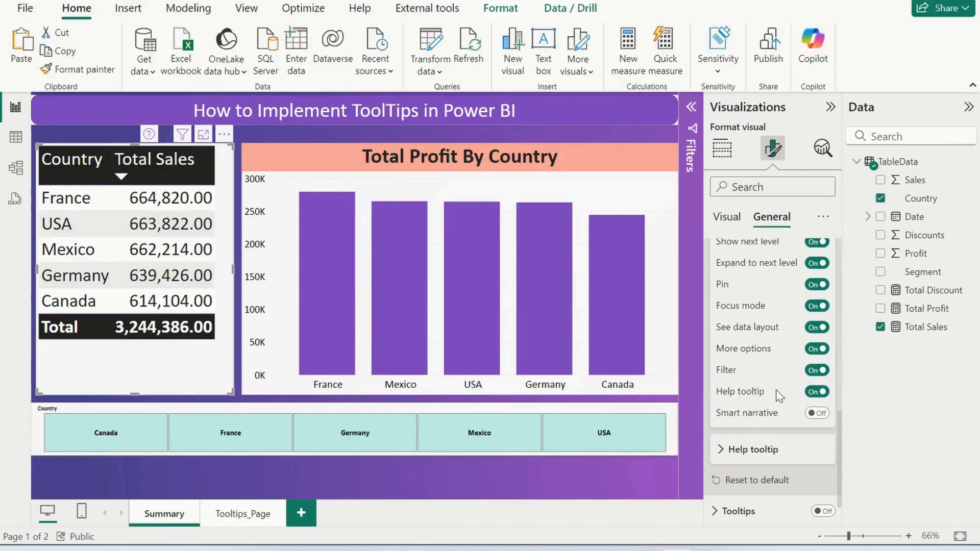
# - Set the country sales table's help tooltip type to Report page, using Tooltips_Page
pyautogui.scroll(-2, 779, 395)
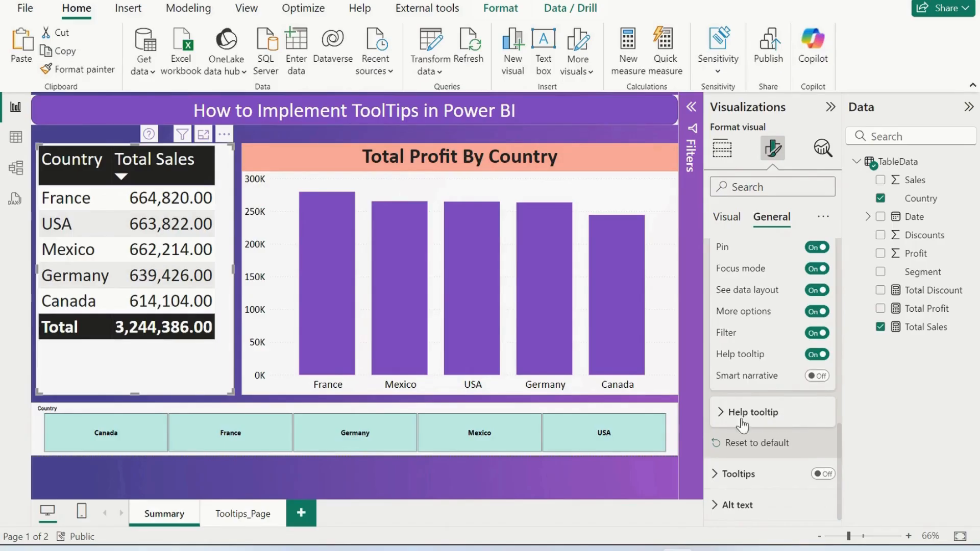
pyautogui.click(721, 420)
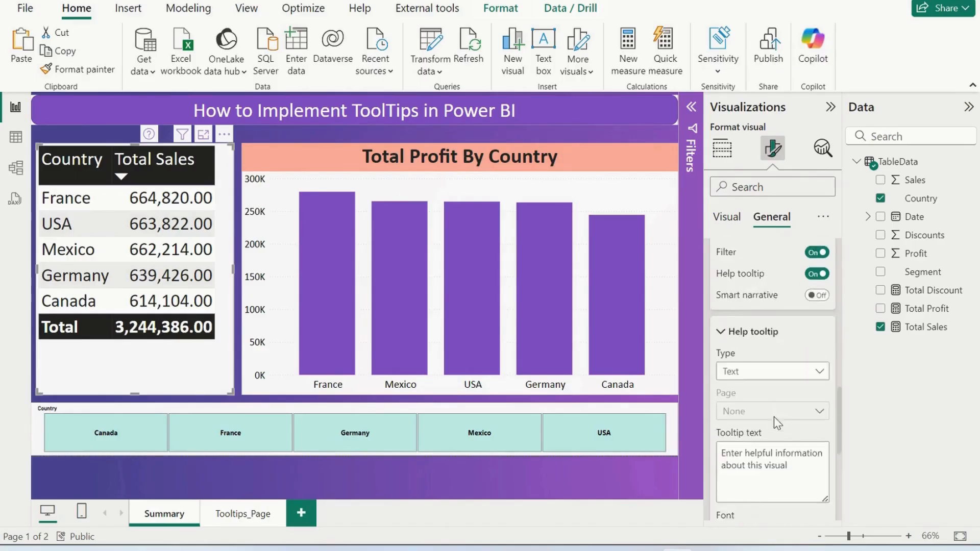
pyautogui.scroll(-2, 774, 417)
pyautogui.click(753, 301)
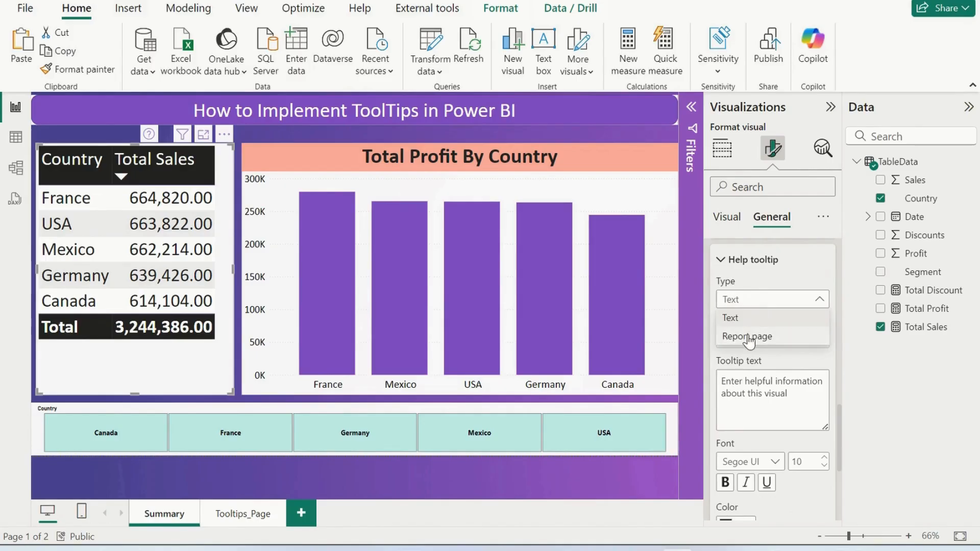
pyautogui.click(749, 337)
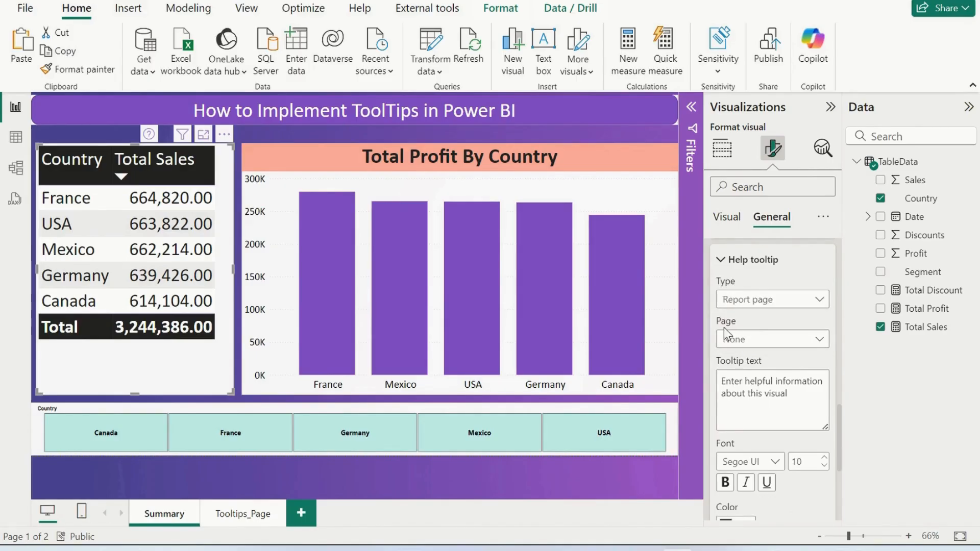
pyautogui.click(750, 339)
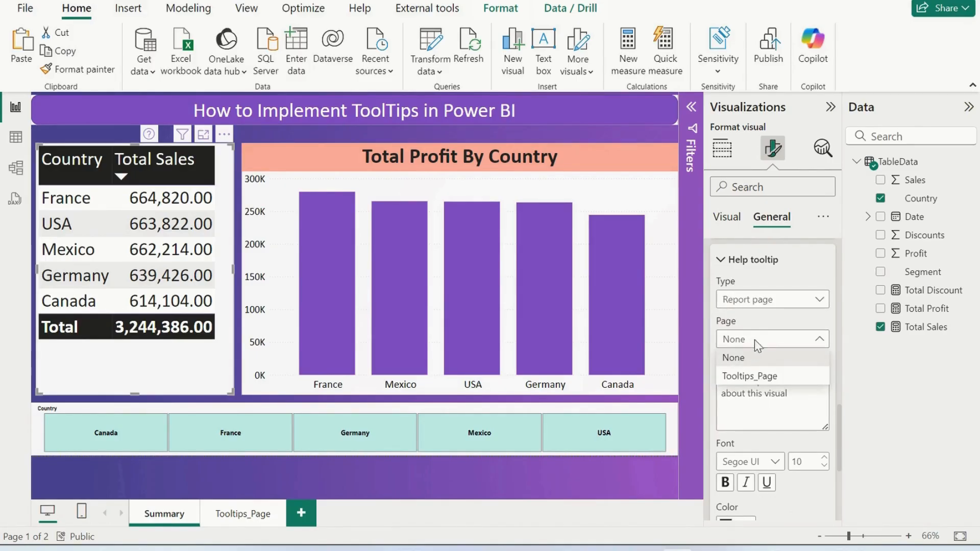
pyautogui.click(760, 377)
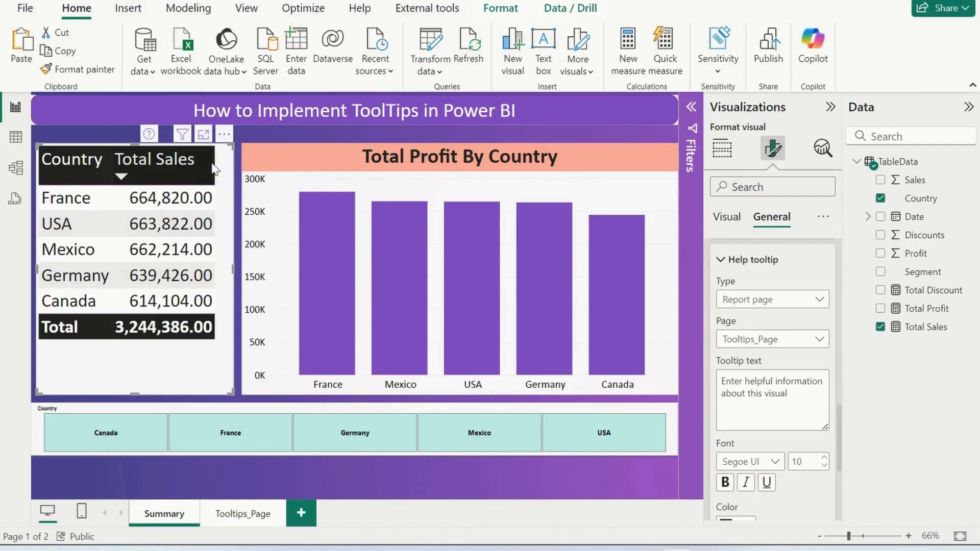
# - Preview the table's help tooltip without a filter and with the Country slicer set to France, and clear the slicer
pyautogui.moveTo(148, 136)
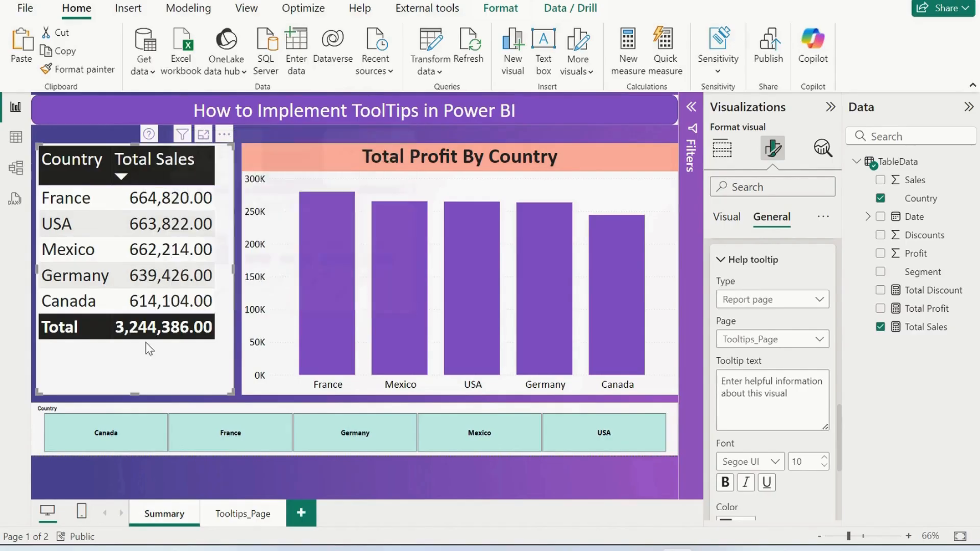
pyautogui.click(213, 439)
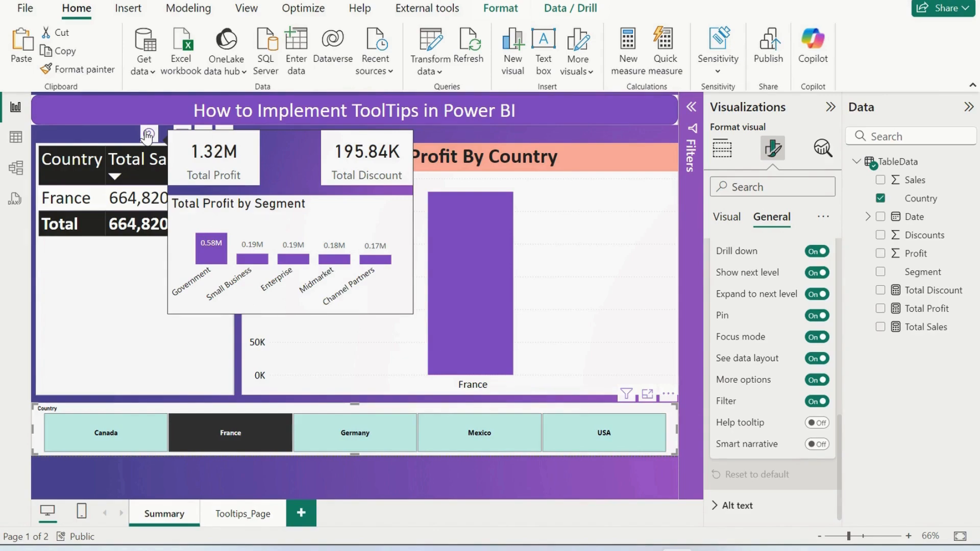
pyautogui.click(223, 442)
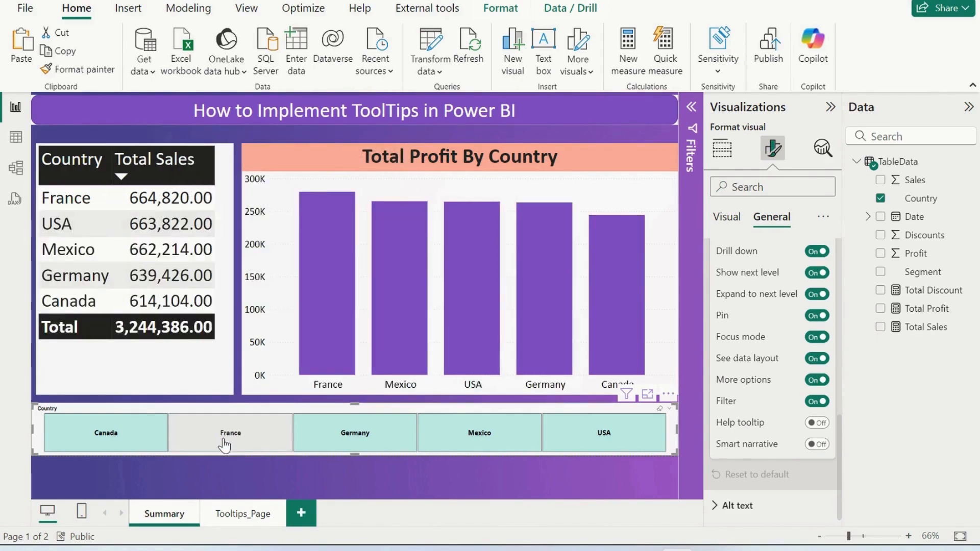
# - Enable the Total Profit By Country chart's Help tooltip header icon with the report page Tooltips_Page and preview it
pyautogui.click(441, 155)
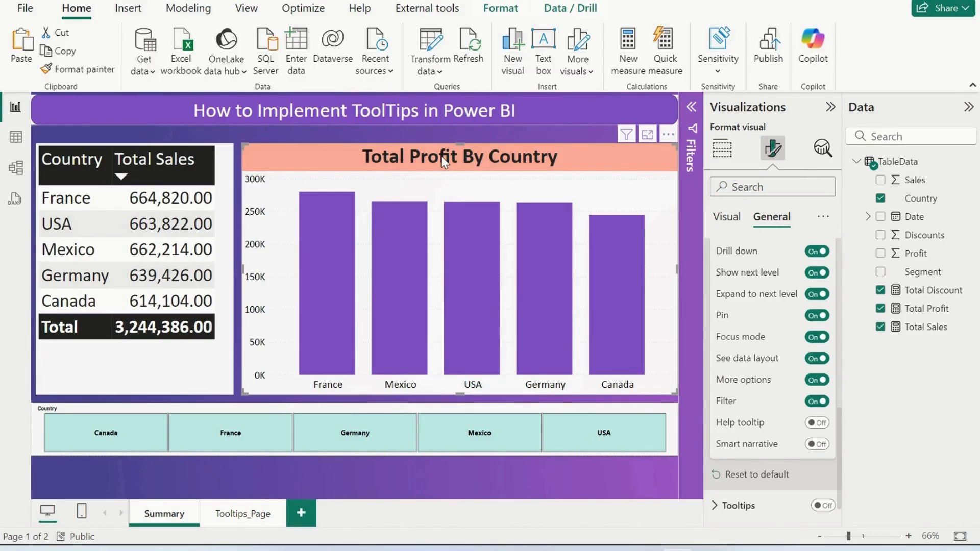
pyautogui.click(818, 423)
pyautogui.scroll(-3, 773, 398)
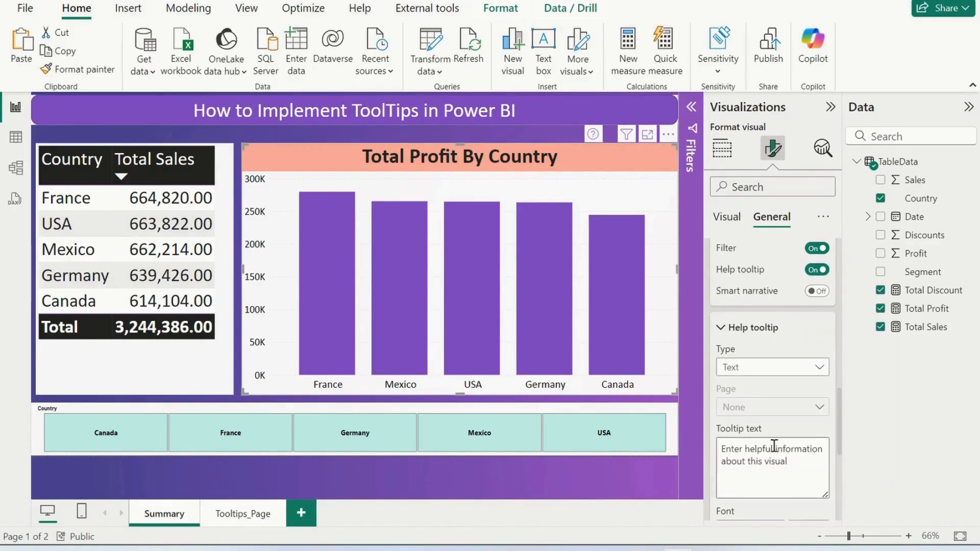
pyautogui.click(746, 373)
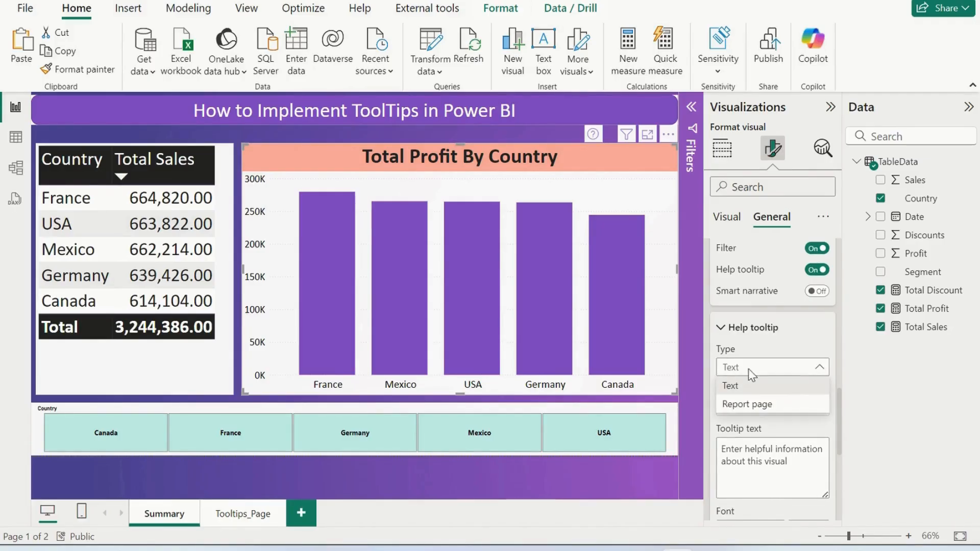
pyautogui.click(756, 407)
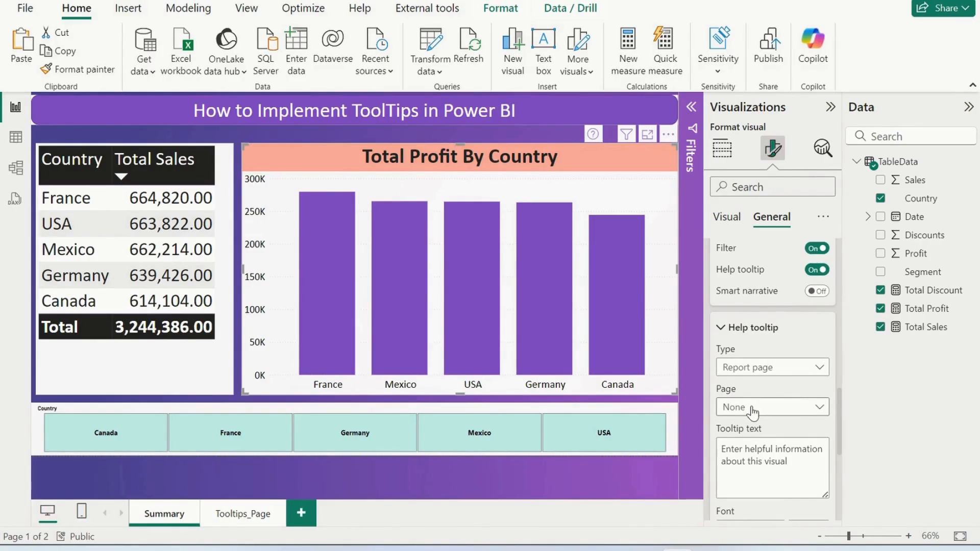
pyautogui.click(753, 409)
pyautogui.click(755, 443)
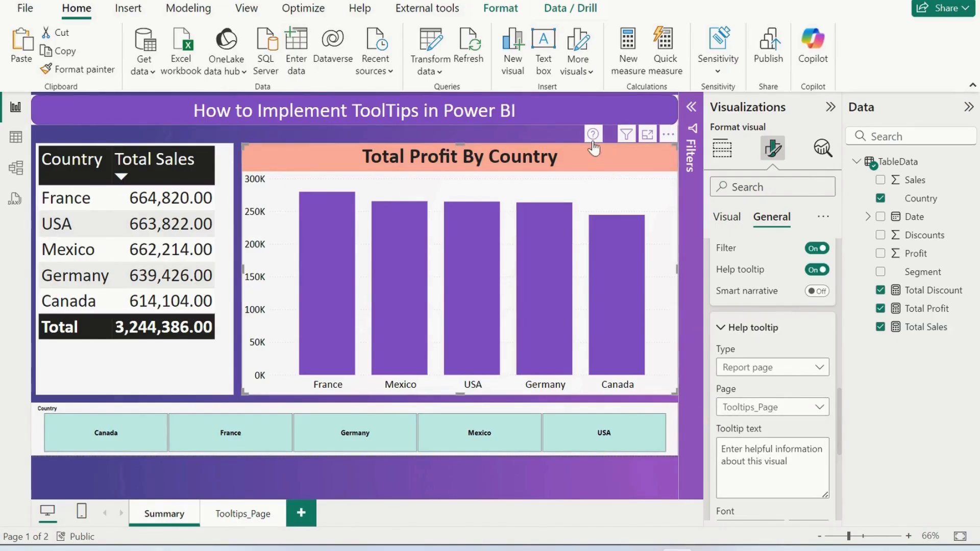
pyautogui.moveTo(594, 139)
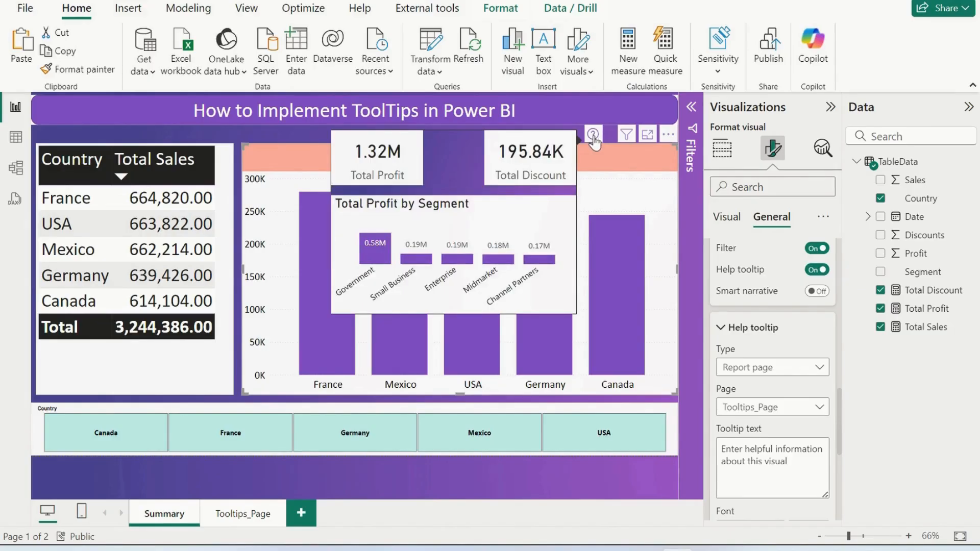